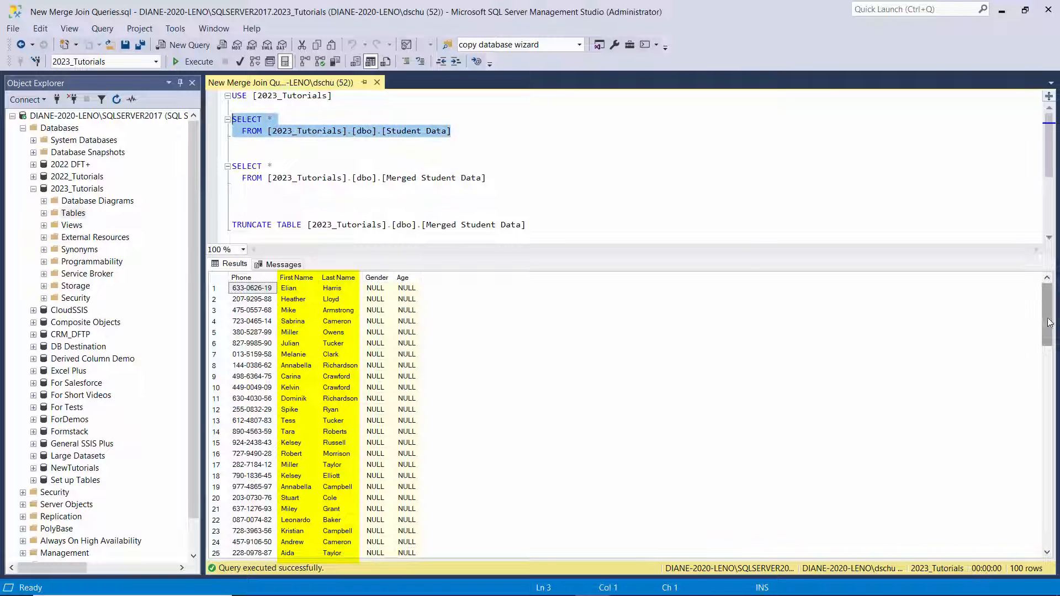
Review the Student Data query results and the Students sheet of Merge Join Right Data.xlsx, then close the workbook.
{"action": "left_click_drag", "start_coordinate": [1049, 319], "coordinate": [1040, 528]}
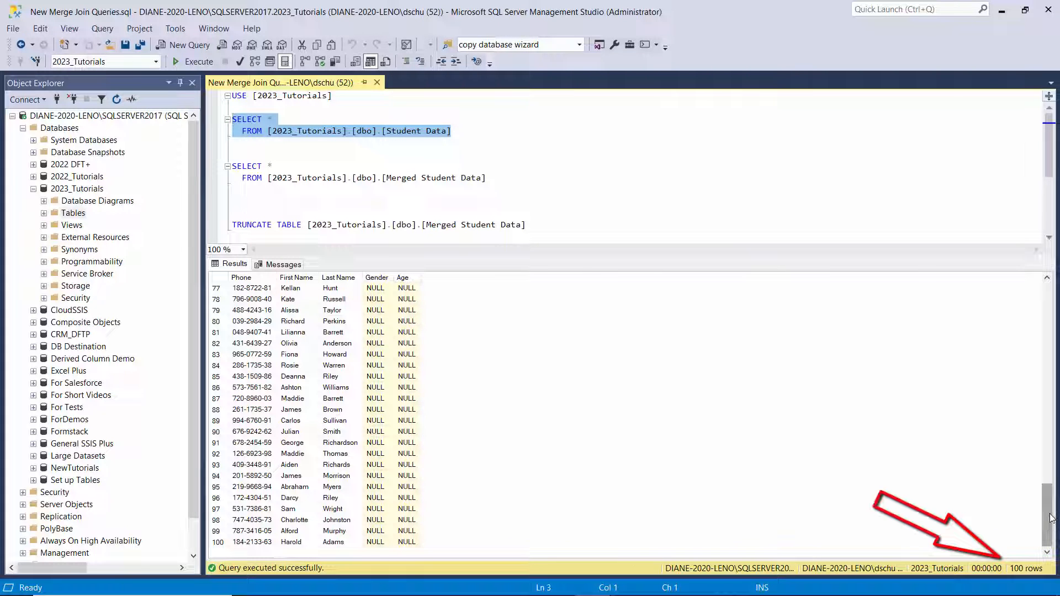
{"action": "left_click_drag", "start_coordinate": [1050, 518], "coordinate": [1049, 314]}
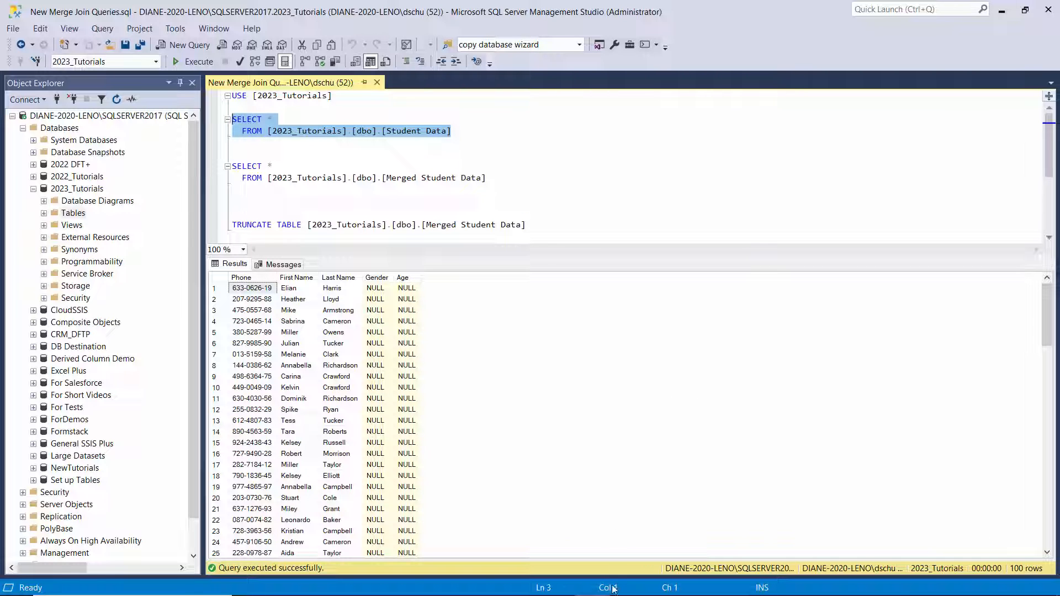
{"action": "left_click", "coordinate": [661, 583]}
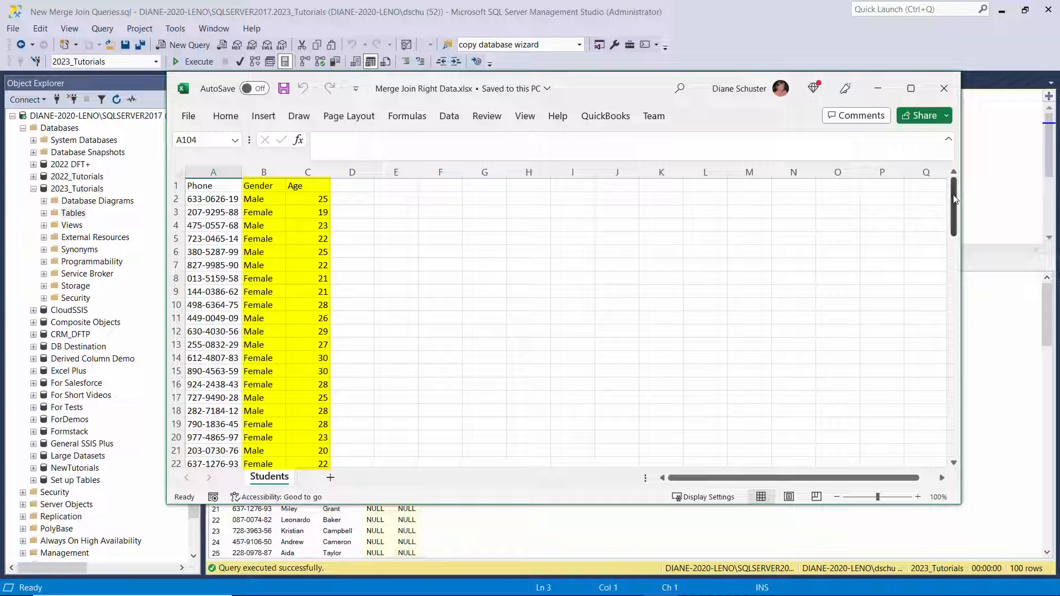
{"action": "mouse_move", "coordinate": [954, 200]}
{"action": "left_mouse_down"}
{"action": "mouse_move", "coordinate": [970, 440]}
{"action": "mouse_move", "coordinate": [954, 188]}
{"action": "left_mouse_up"}
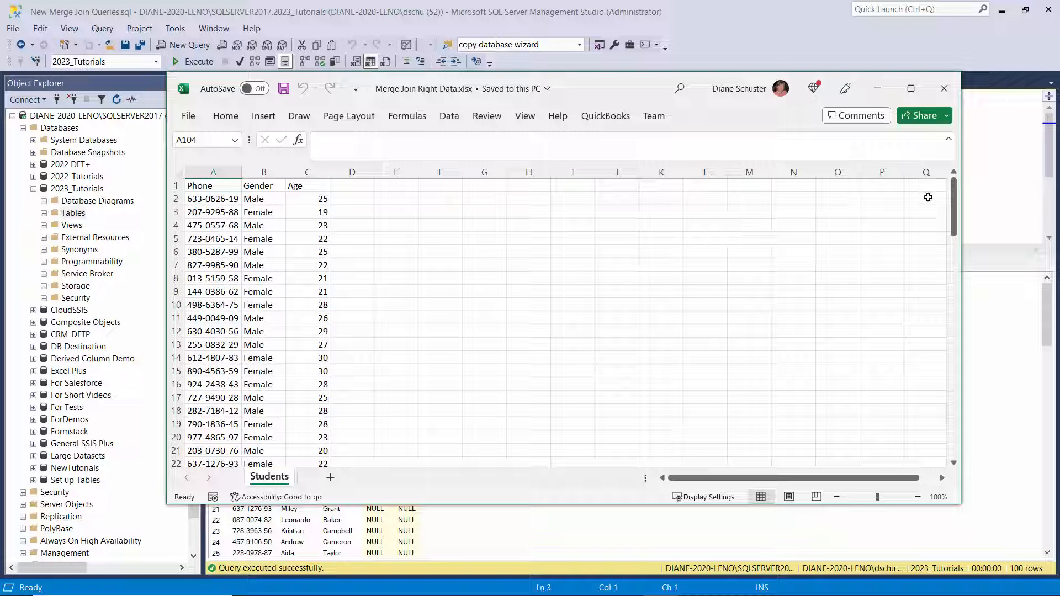
{"action": "left_click", "coordinate": [944, 88]}
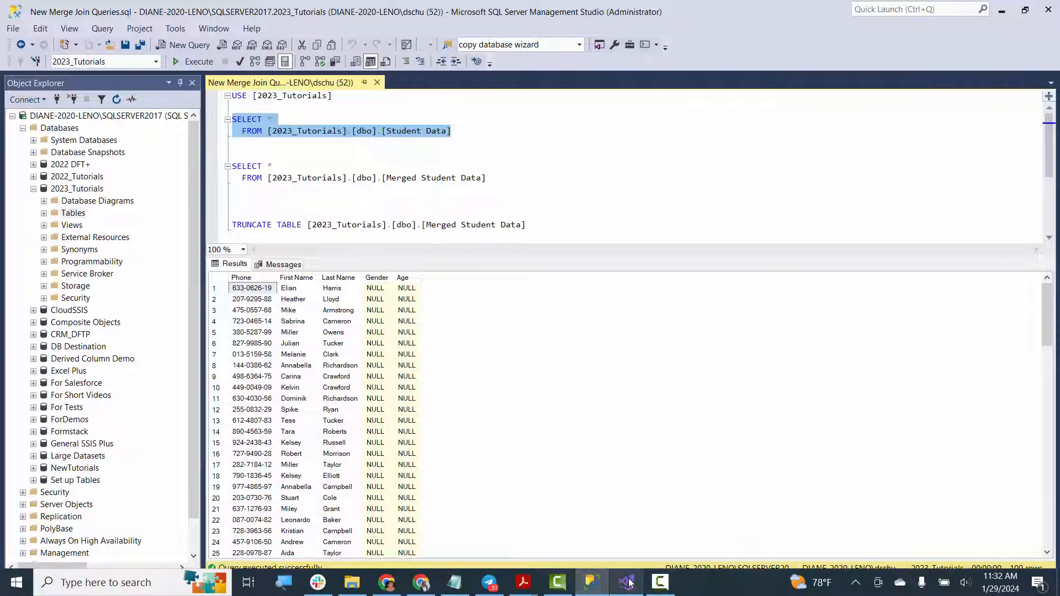
Switch to Visual Studio and add an OLE DB connection for the 2023_Tutorials database to the Demo Merge Join package.
{"action": "left_click", "coordinate": [626, 586]}
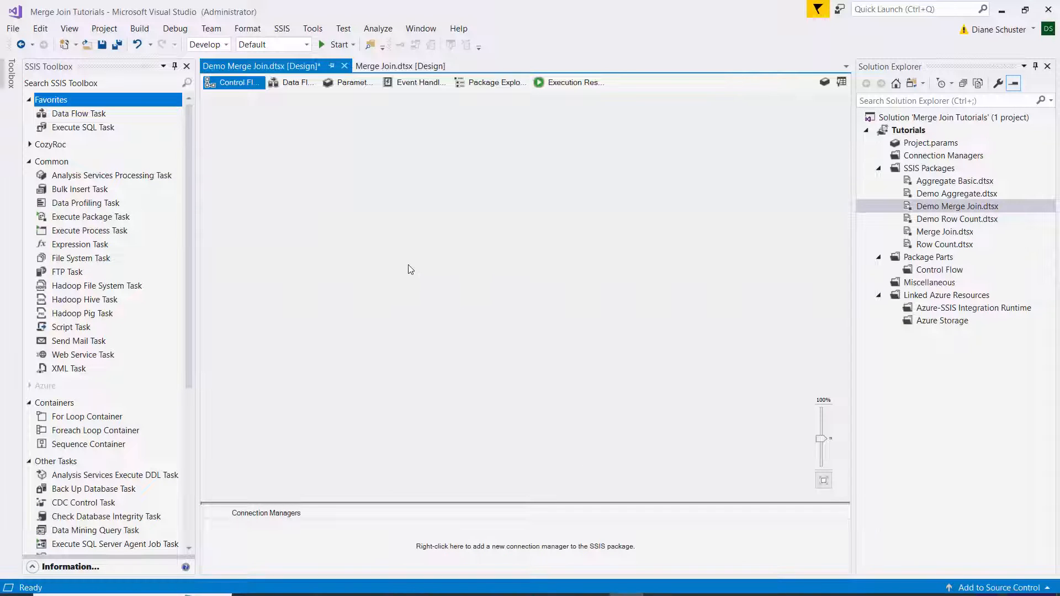
{"action": "right_click", "coordinate": [268, 543]}
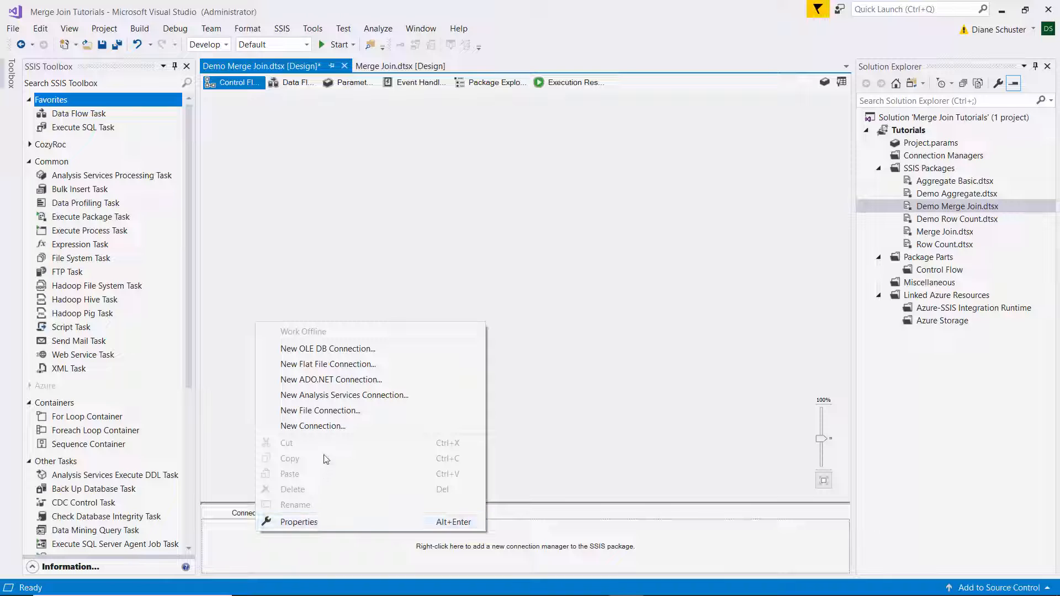
{"action": "left_click", "coordinate": [337, 348]}
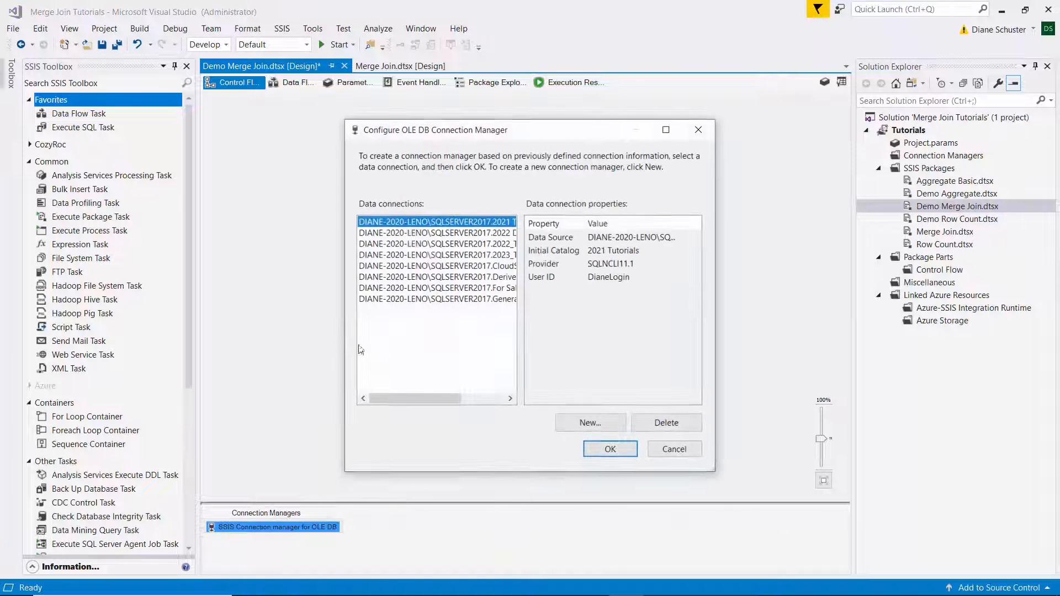
{"action": "left_click_drag", "start_coordinate": [454, 398], "coordinate": [514, 387]}
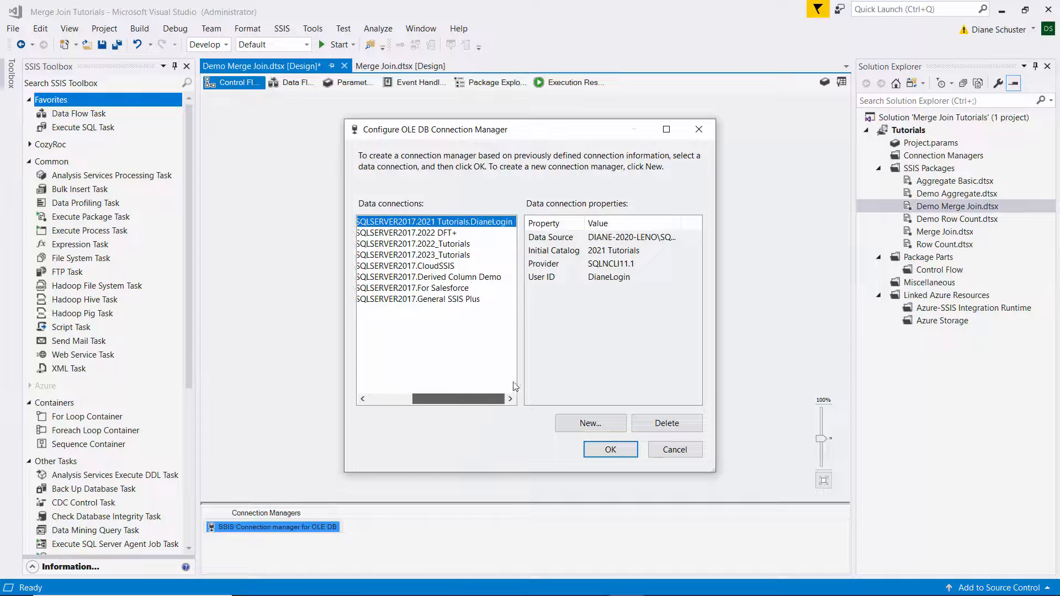
{"action": "double_click", "coordinate": [462, 256]}
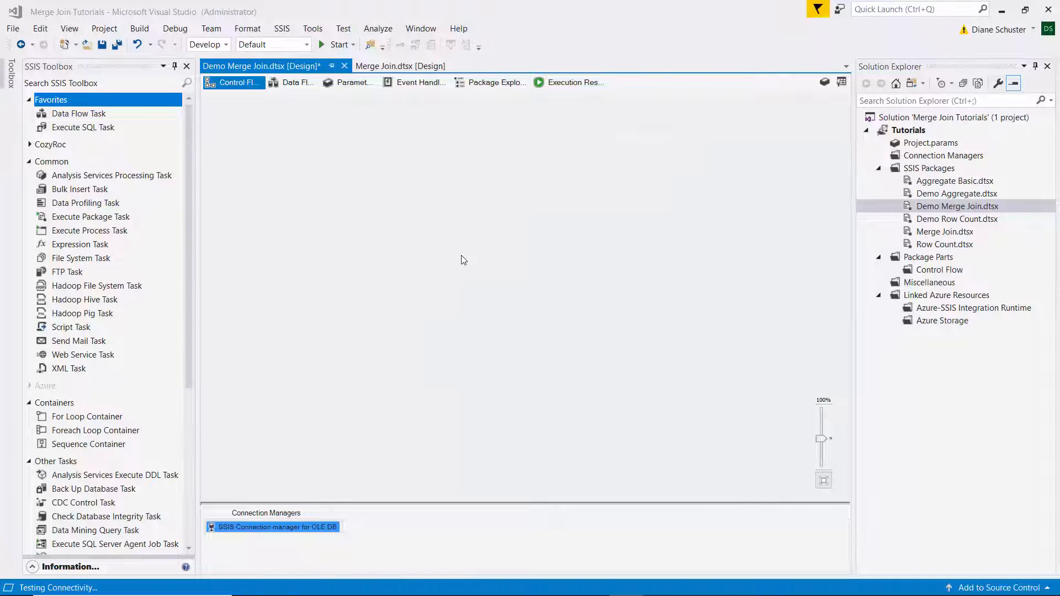
Add an EXCEL connection manager to the package that points to Merge Join Right Data.xlsx in the Excel Source Files folder.
{"action": "right_click", "coordinate": [452, 538]}
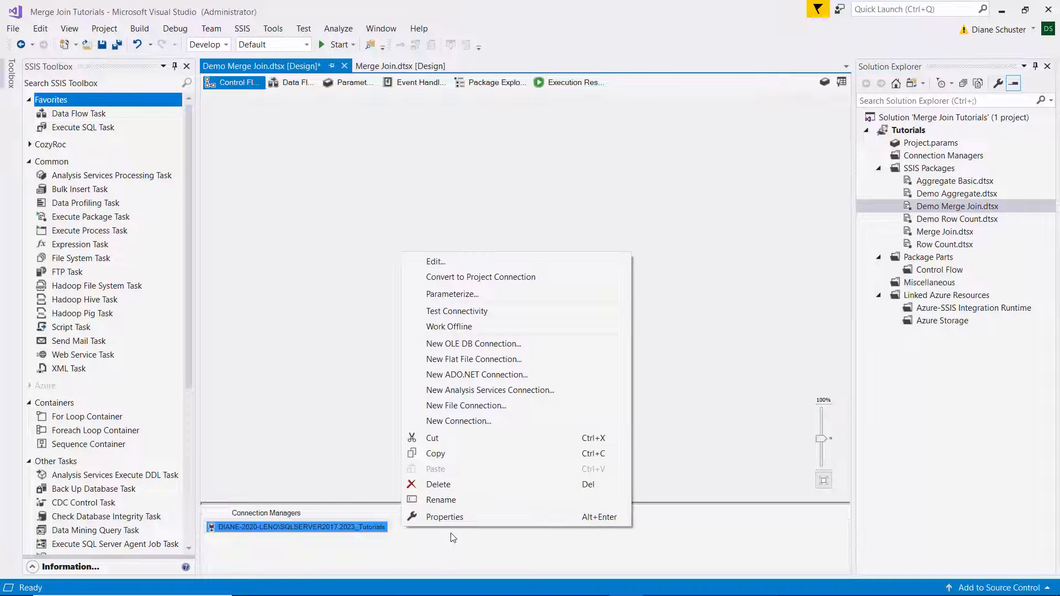
{"action": "left_click", "coordinate": [476, 421]}
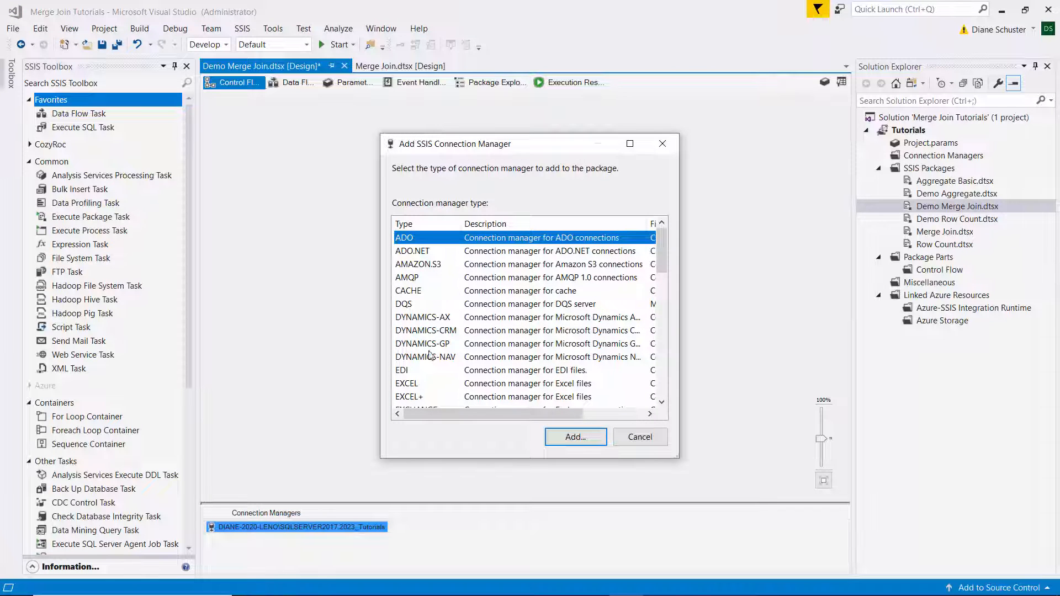
{"action": "double_click", "coordinate": [429, 386]}
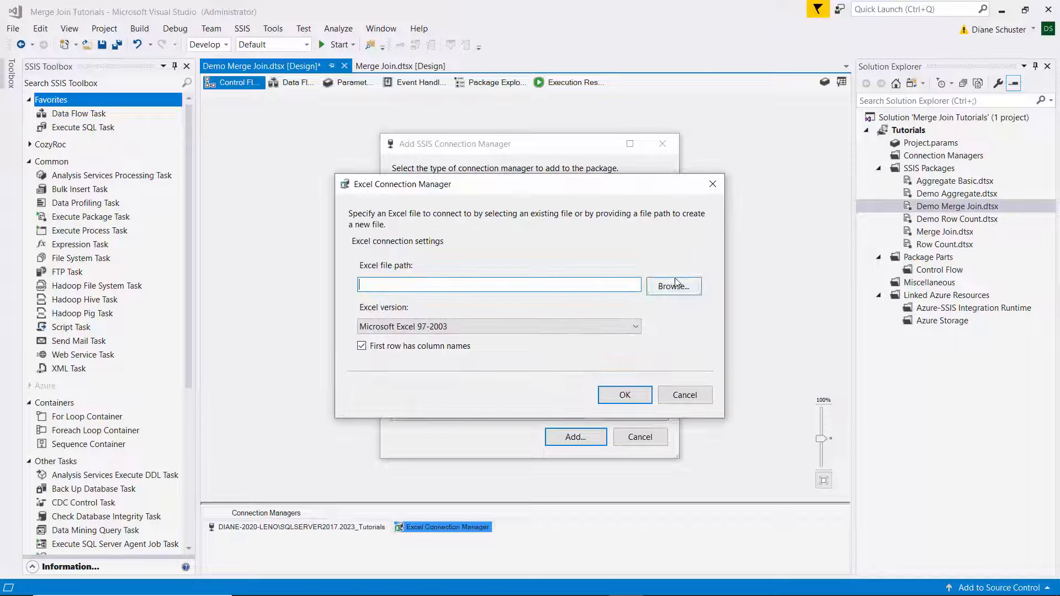
{"action": "left_click", "coordinate": [675, 284]}
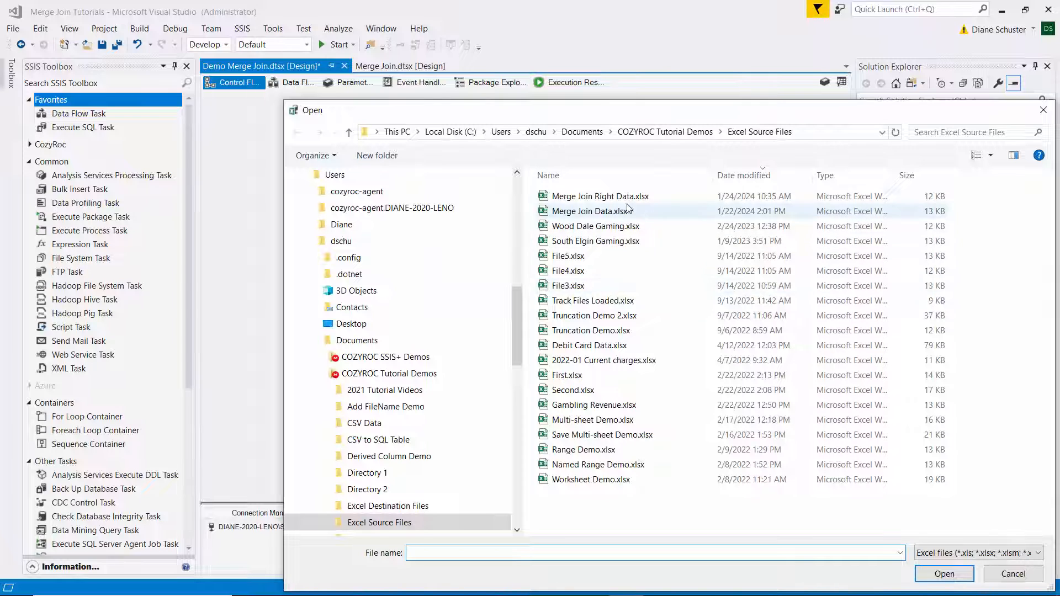
{"action": "double_click", "coordinate": [579, 197]}
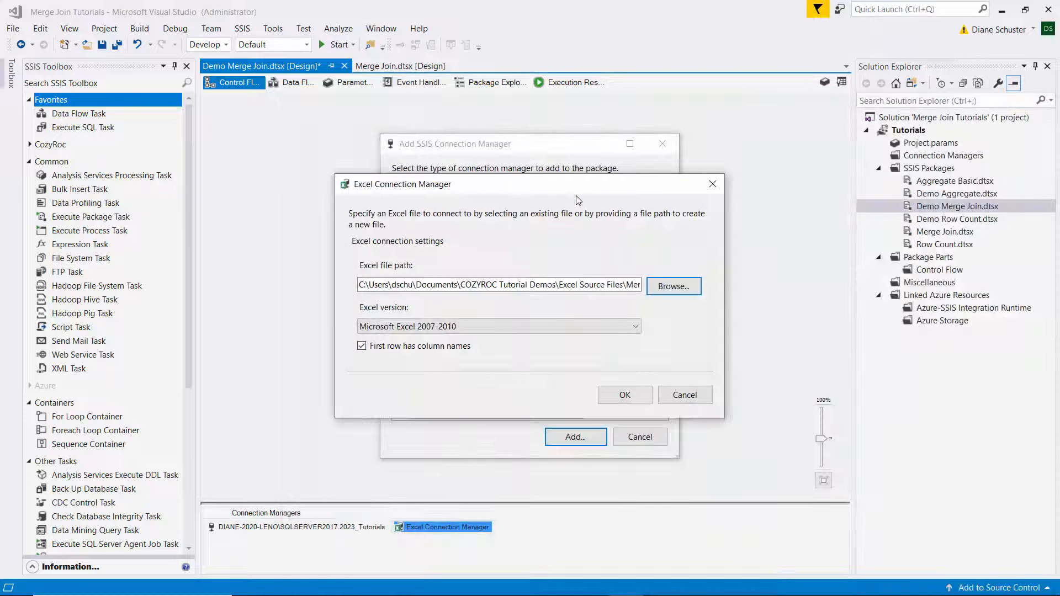
{"action": "left_click", "coordinate": [624, 393]}
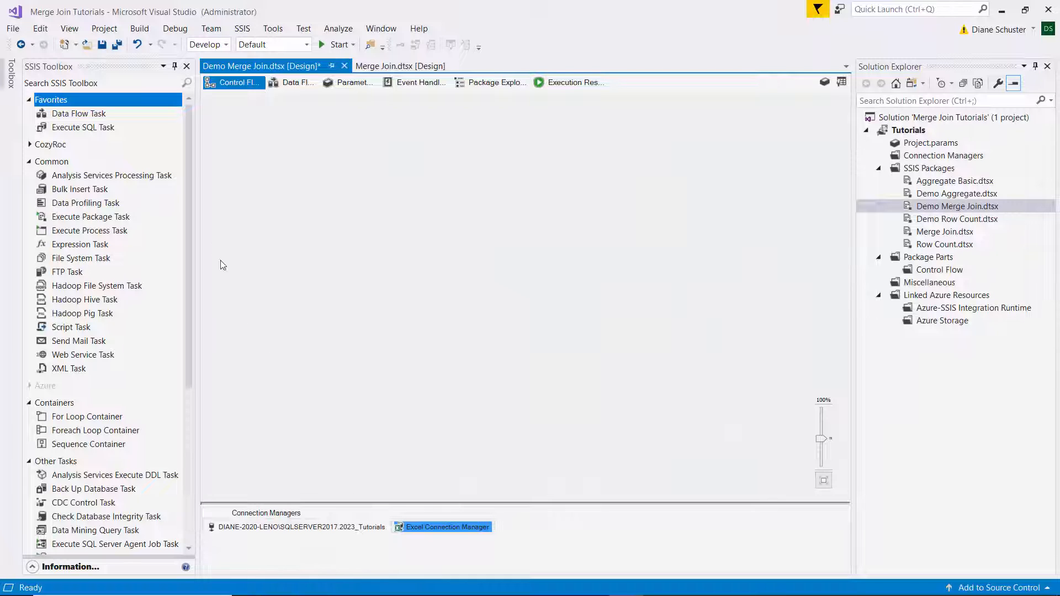
Add a Data Flow Task to the control flow and place an OLE DB Source named "Read input from Table" inside it.
{"action": "left_click_drag", "start_coordinate": [66, 114], "coordinate": [281, 154]}
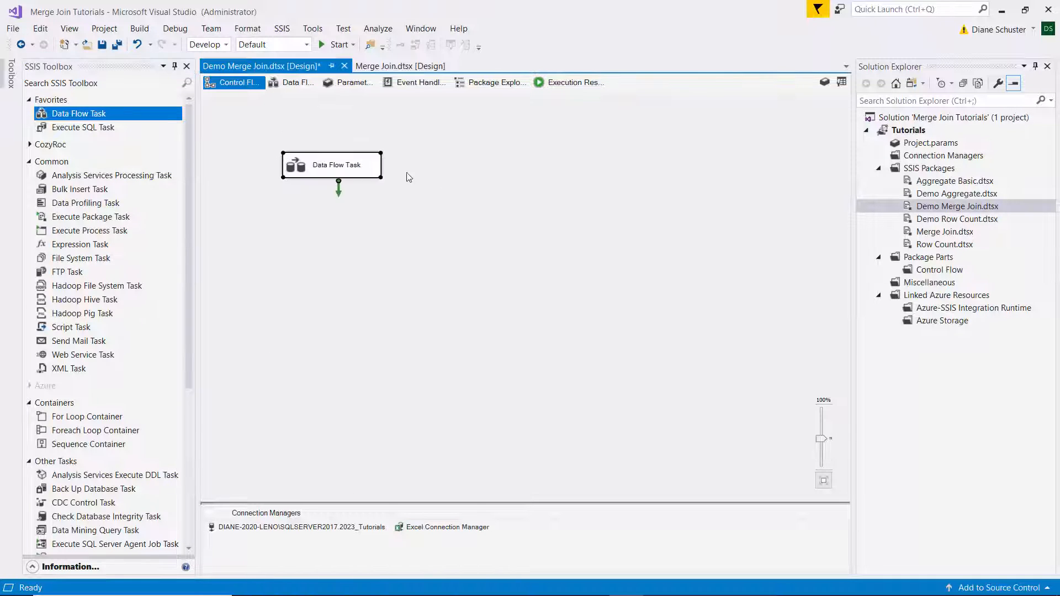
{"action": "double_click", "coordinate": [363, 170]}
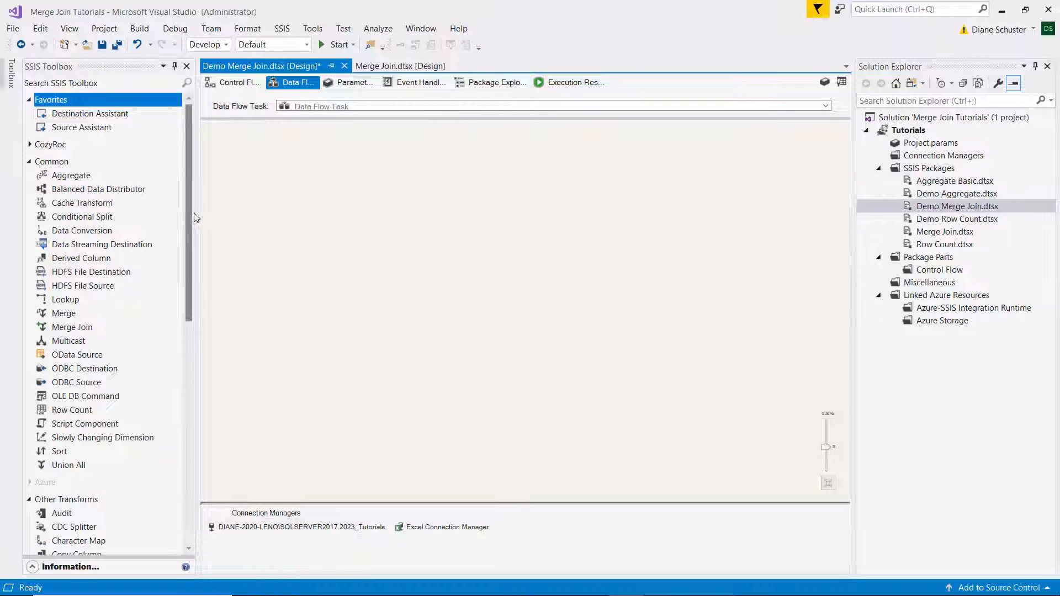
{"action": "left_click_drag", "start_coordinate": [193, 216], "coordinate": [182, 459]}
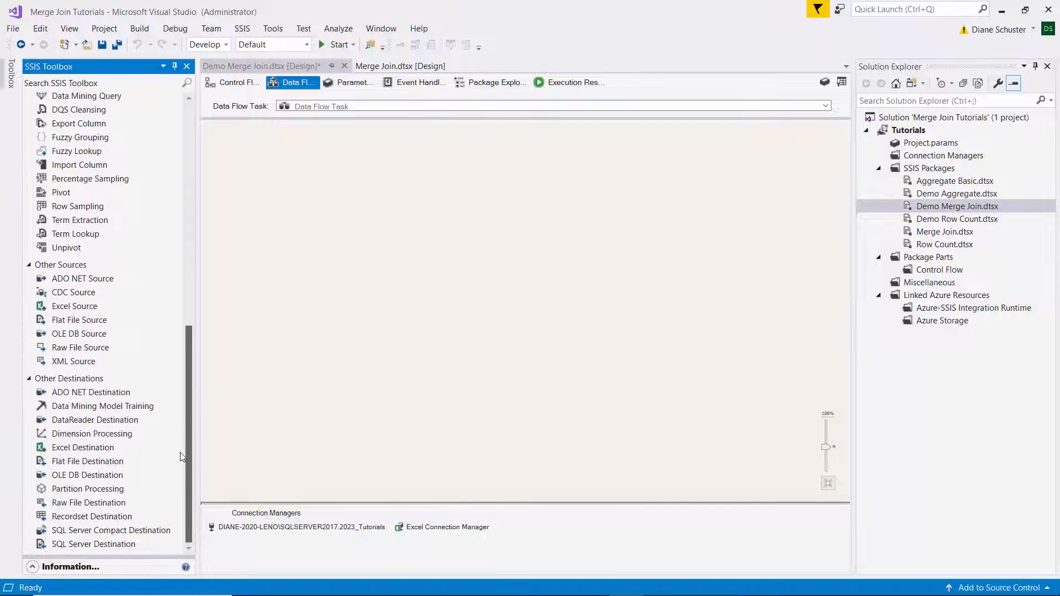
{"action": "left_click", "coordinate": [71, 334]}
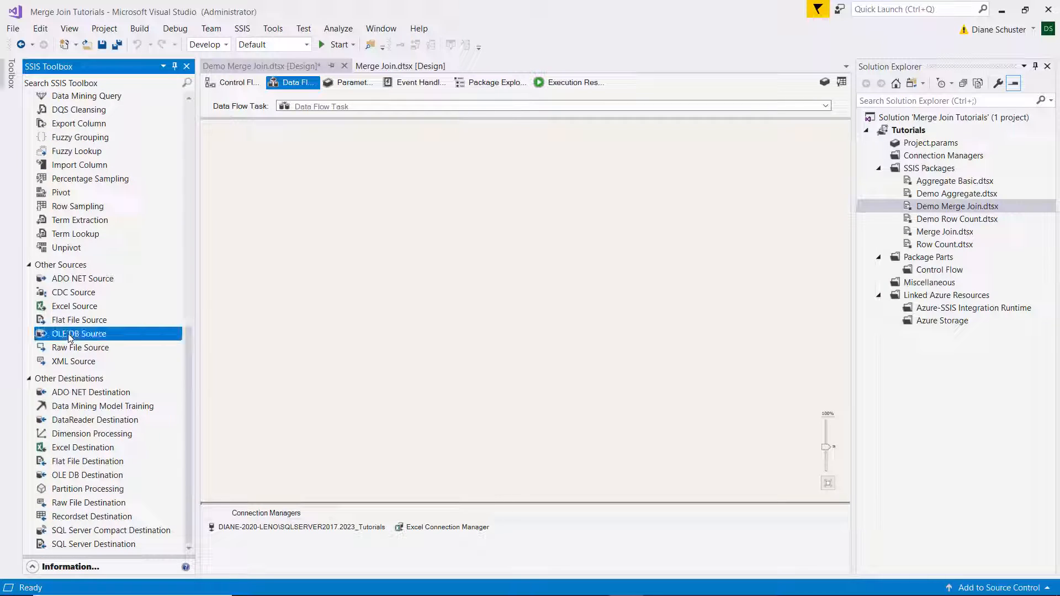
{"action": "left_click", "coordinate": [292, 167]}
{"action": "left_click", "coordinate": [343, 176]}
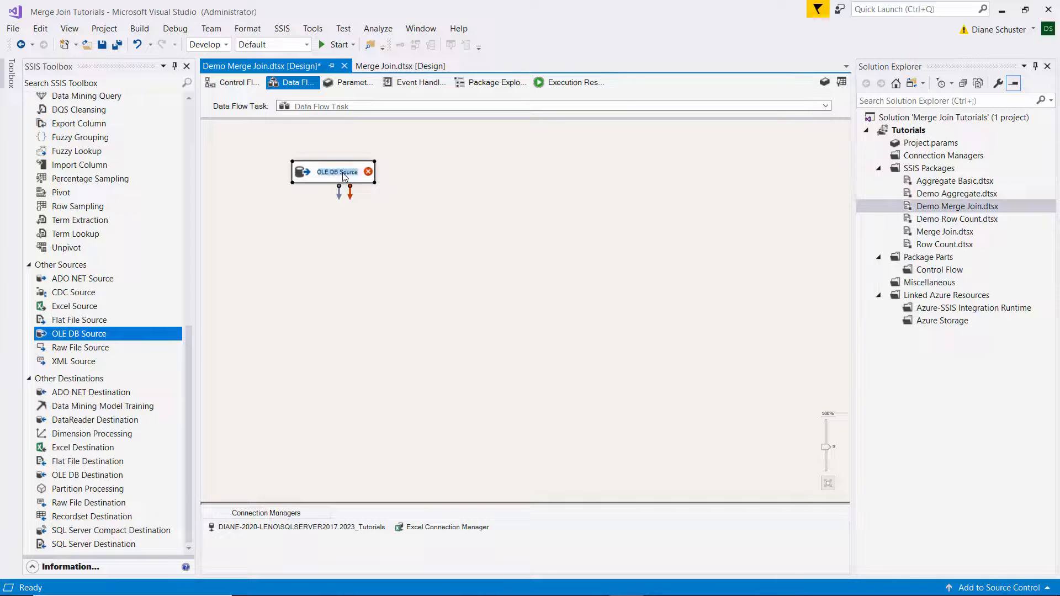
{"action": "type", "text": "Read"}
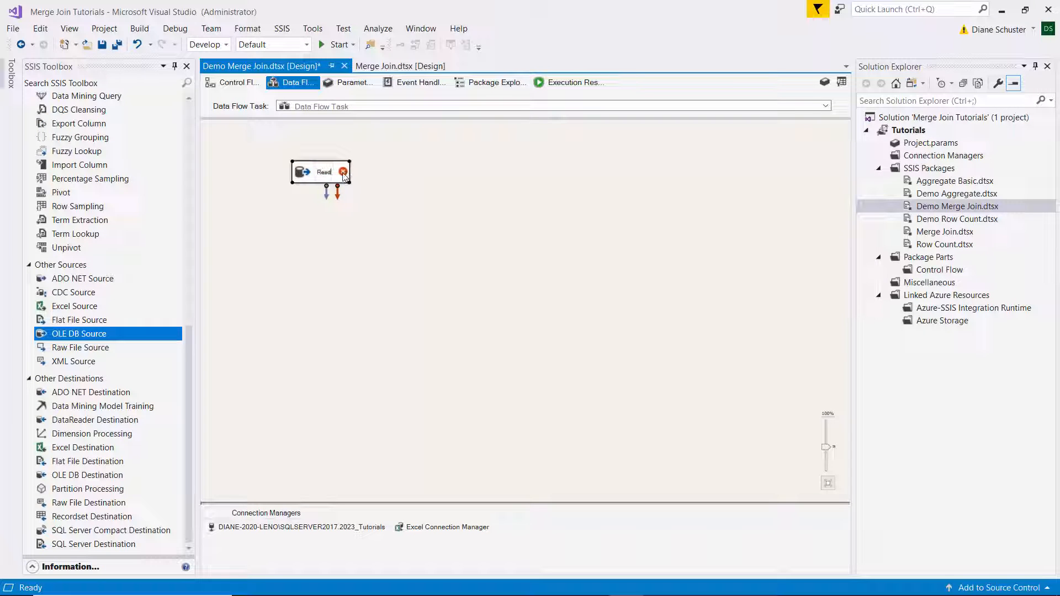
{"action": "type", "text": " input from"}
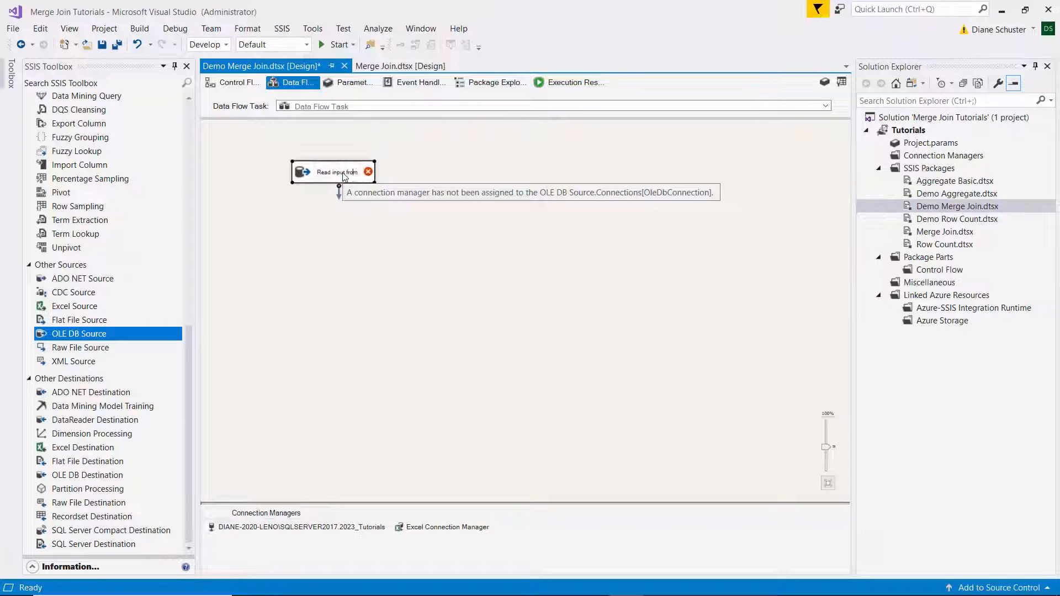
{"action": "type", "text": " Table"}
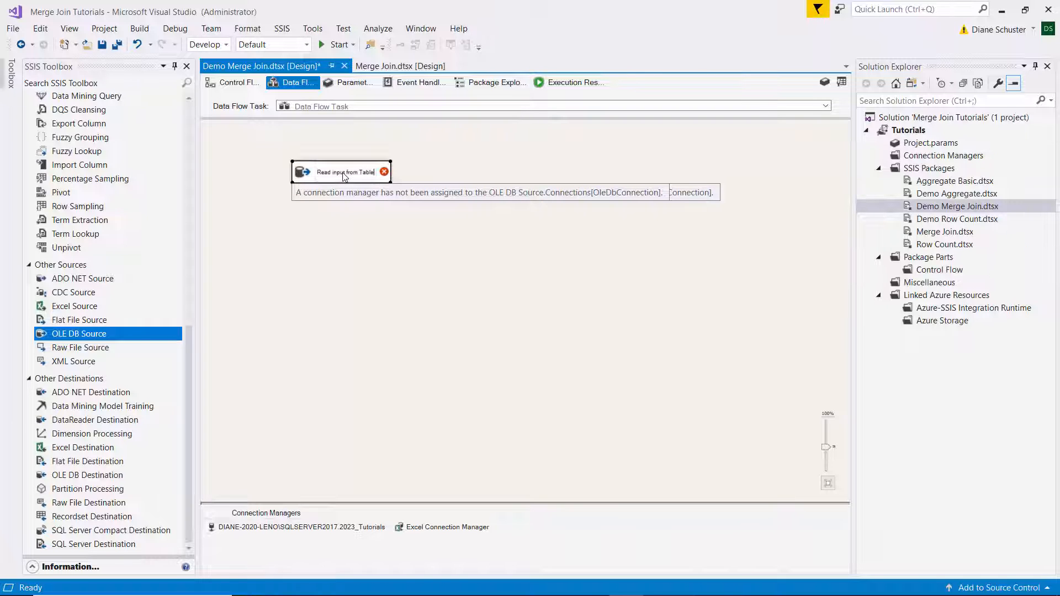
Configure the "Read input from Table" source to read the [dbo].[Student Data] table and preview its rows.
{"action": "double_click", "coordinate": [346, 172]}
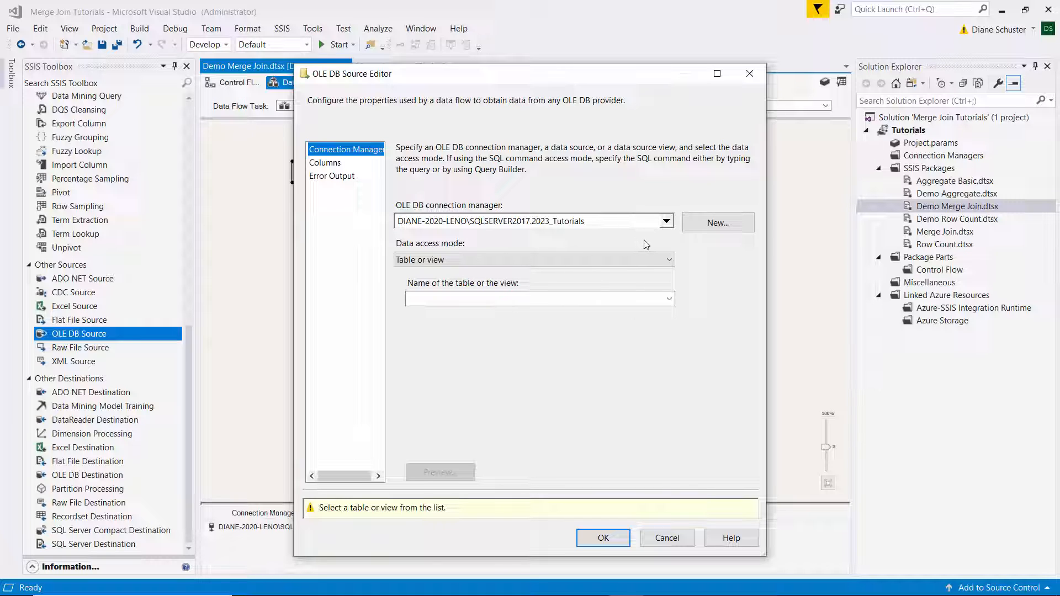
{"action": "left_click", "coordinate": [670, 299]}
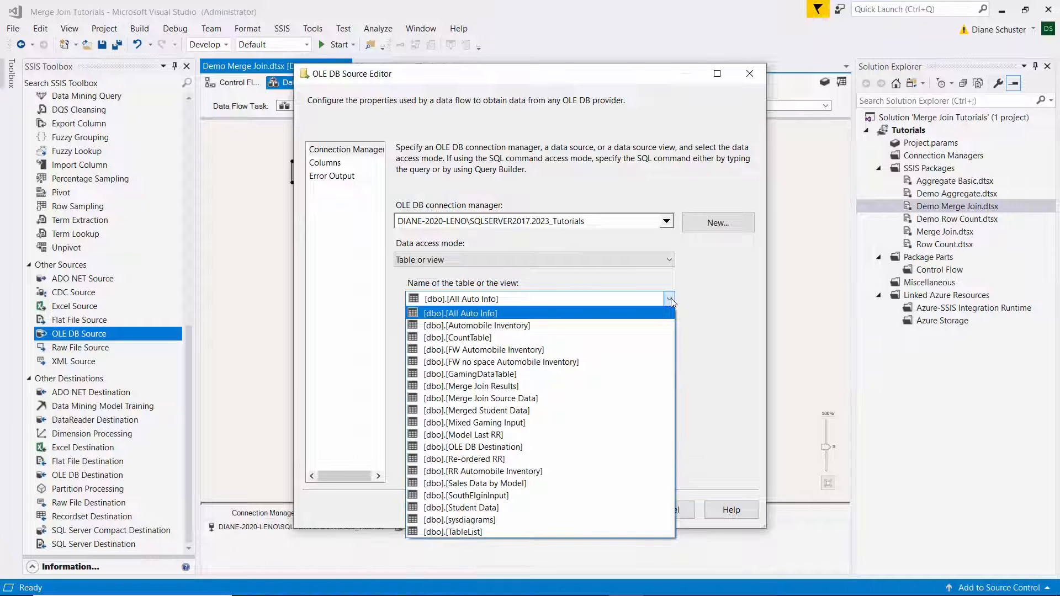
{"action": "left_click", "coordinate": [483, 510]}
{"action": "left_click", "coordinate": [461, 474]}
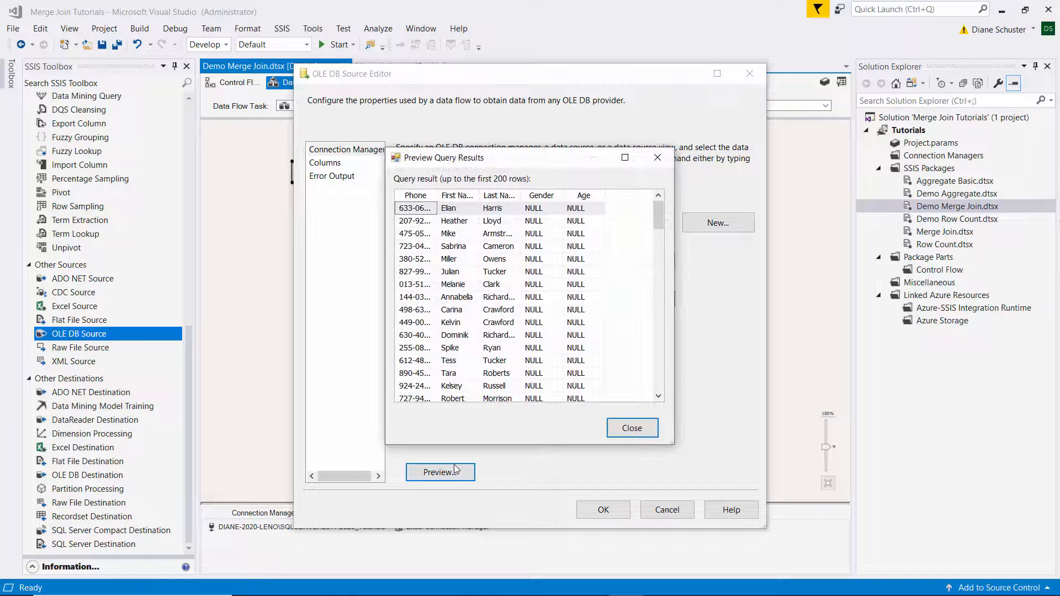
{"action": "left_click", "coordinate": [640, 429]}
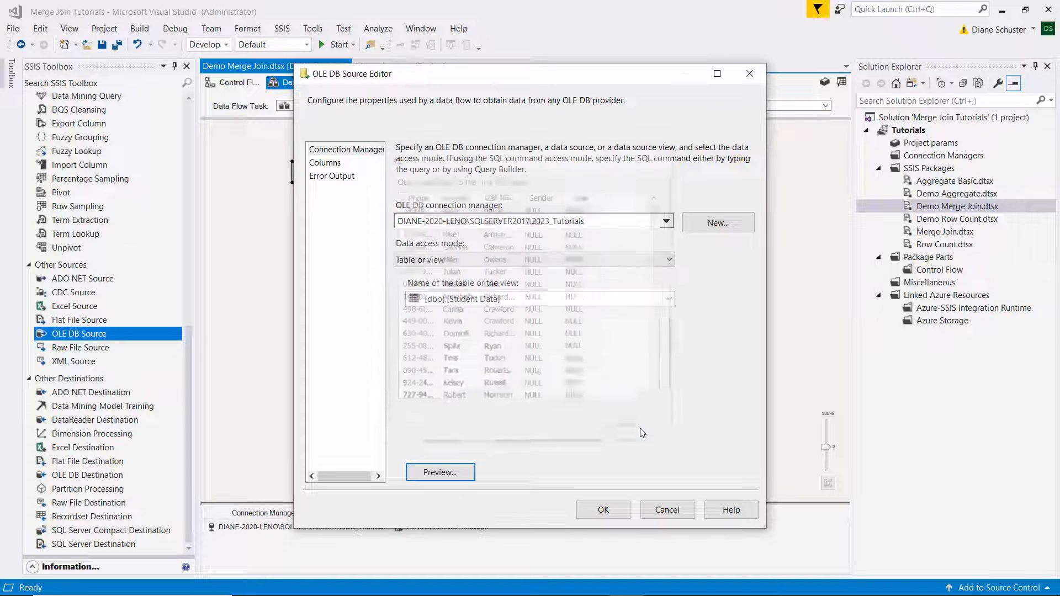
{"action": "left_click", "coordinate": [617, 509]}
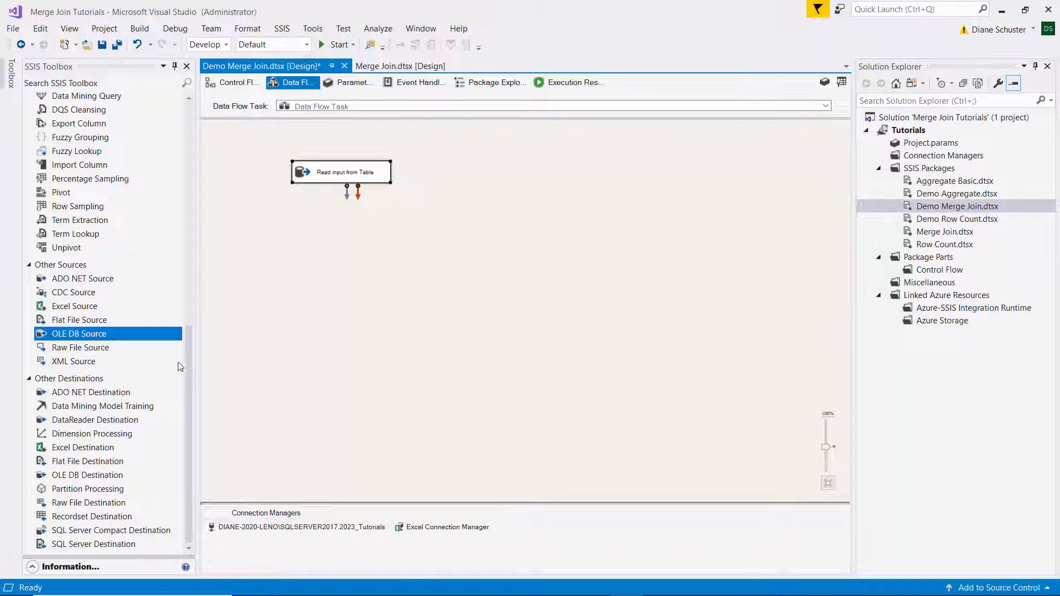
Add an Excel Source beside the table source and name it "Read input from Excel file".
{"action": "left_click_drag", "start_coordinate": [68, 308], "coordinate": [434, 164]}
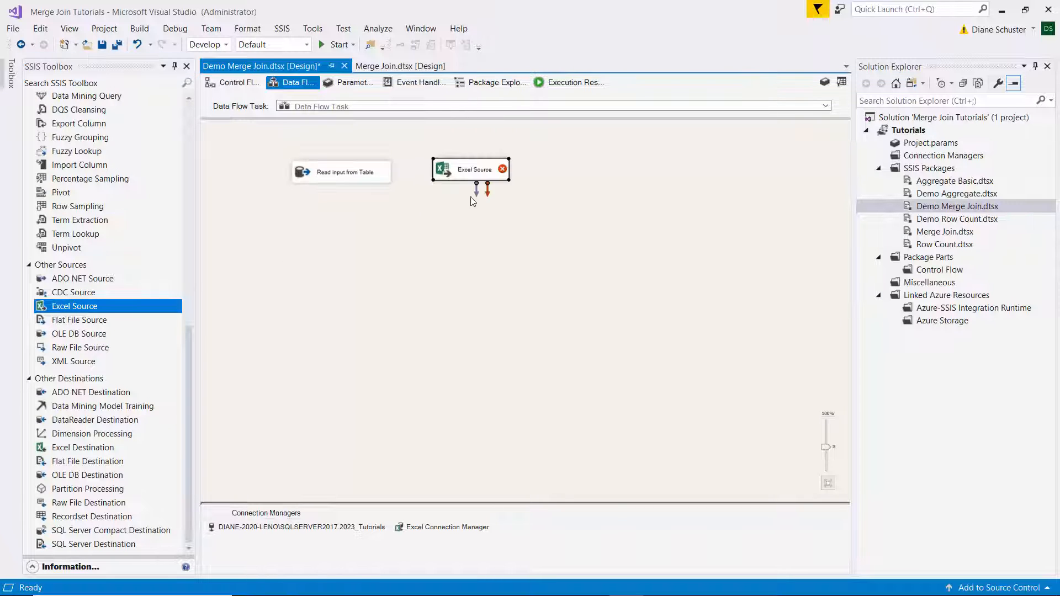
{"action": "left_click", "coordinate": [479, 173]}
{"action": "type", "text": "Read input fr"}
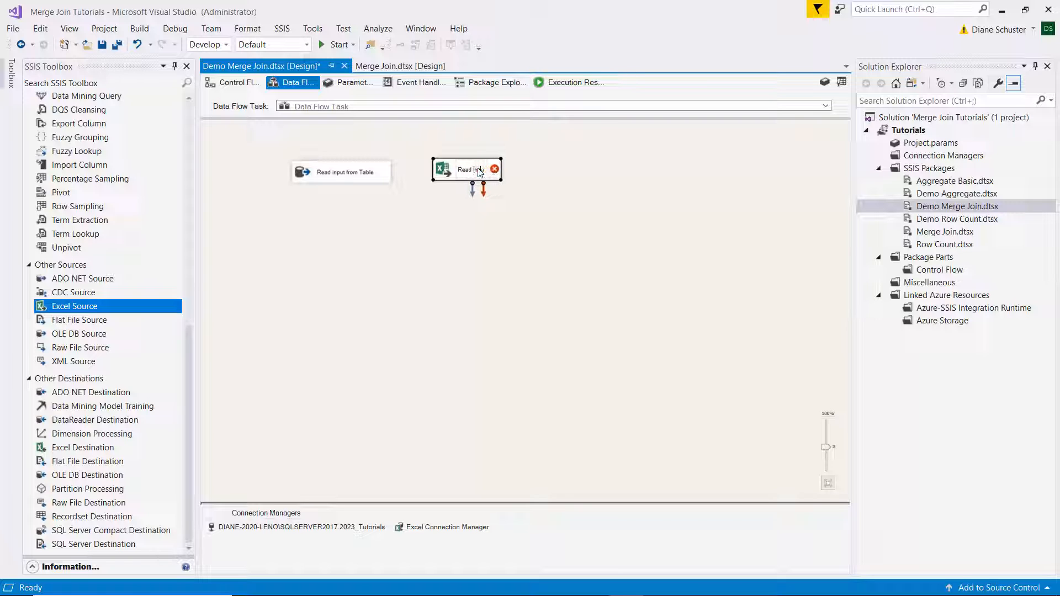
{"action": "type", "text": "om Excel"}
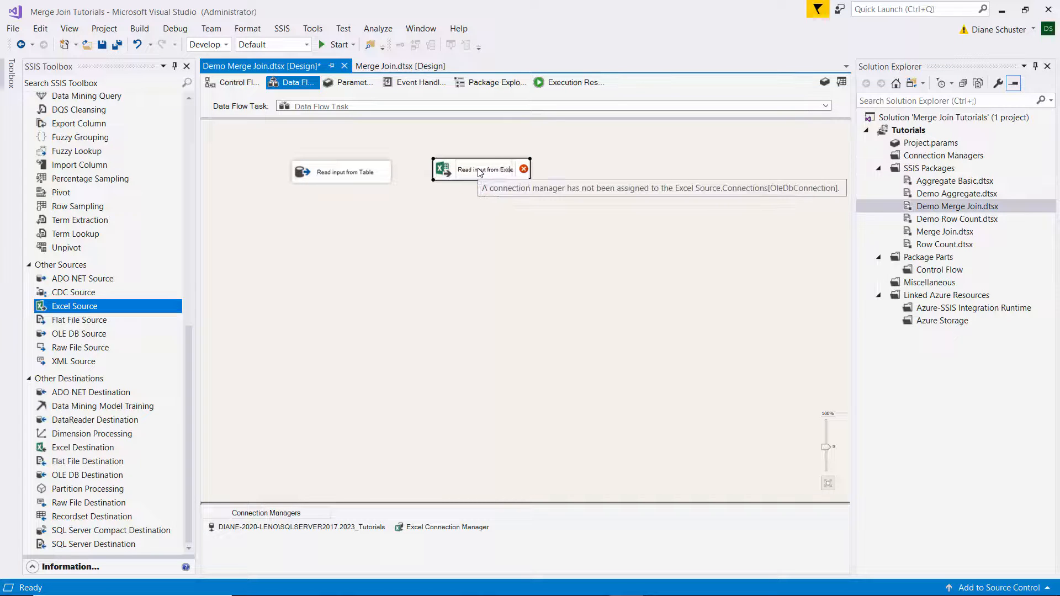
{"action": "type", "text": " file"}
{"action": "key", "text": "Return"}
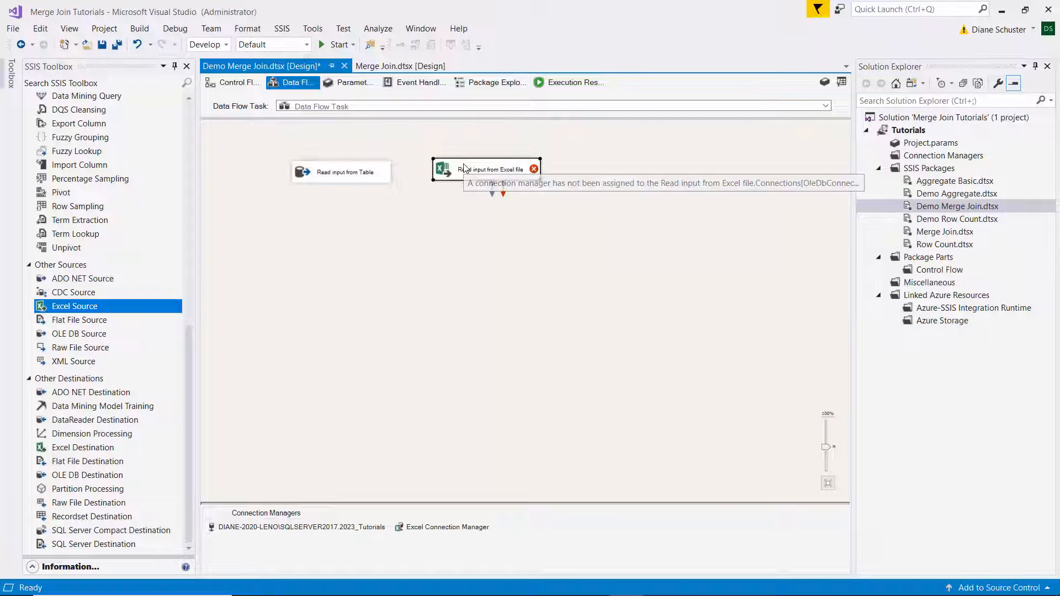
Configure the "Read input from Excel file" source to read the Students$ sheet and preview its rows.
{"action": "double_click", "coordinate": [463, 168]}
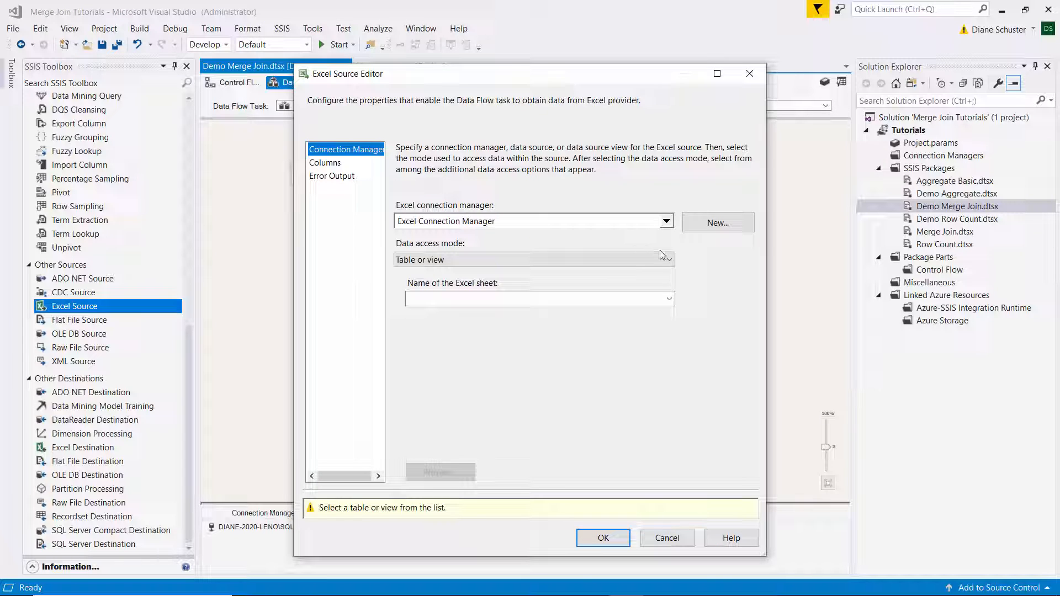
{"action": "left_click", "coordinate": [670, 300]}
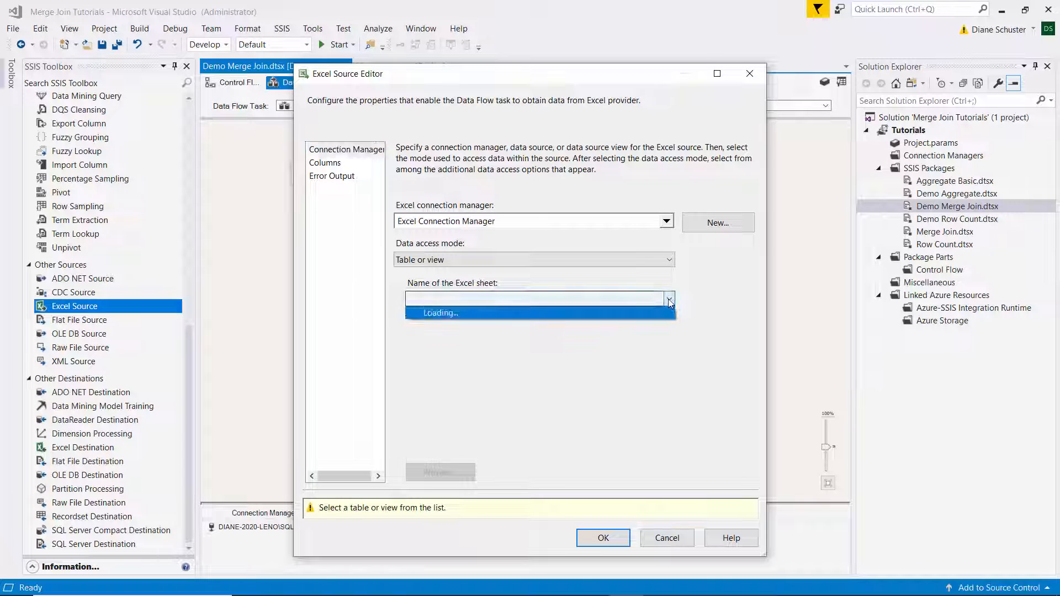
{"action": "left_click", "coordinate": [463, 301]}
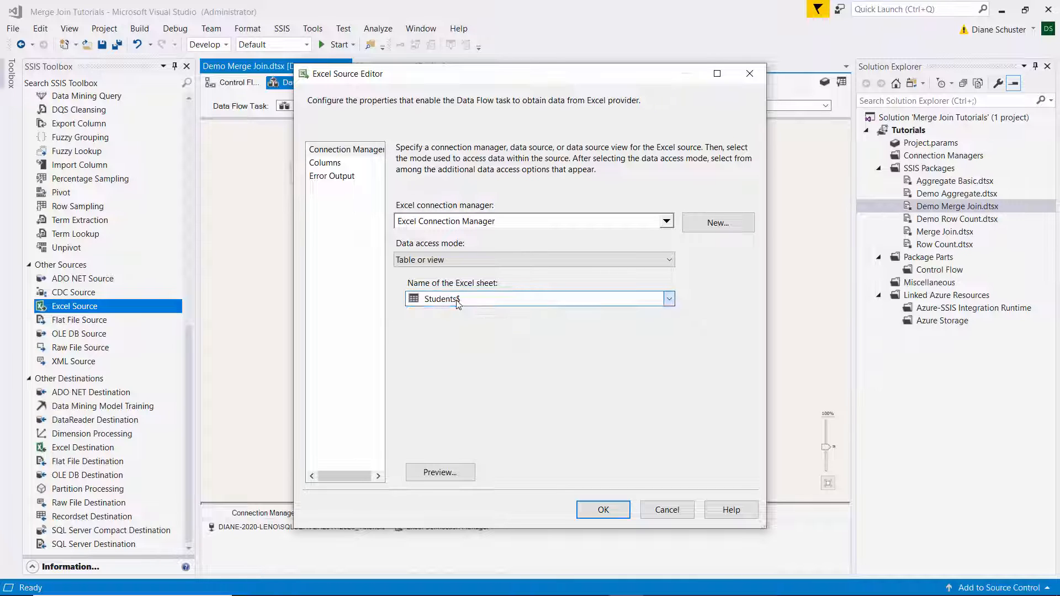
{"action": "left_click", "coordinate": [458, 475]}
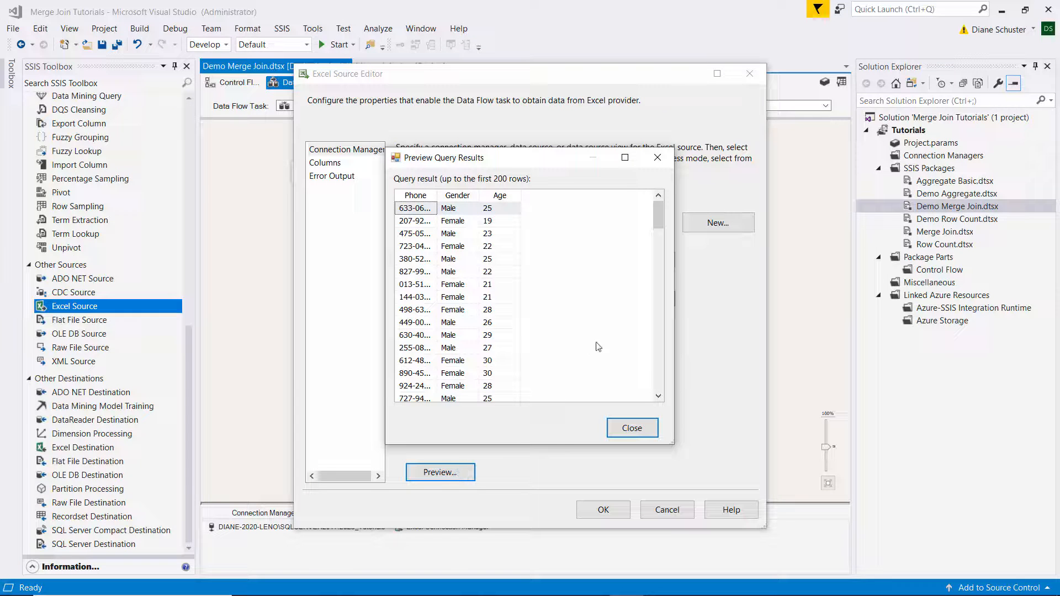
{"action": "left_click", "coordinate": [626, 433]}
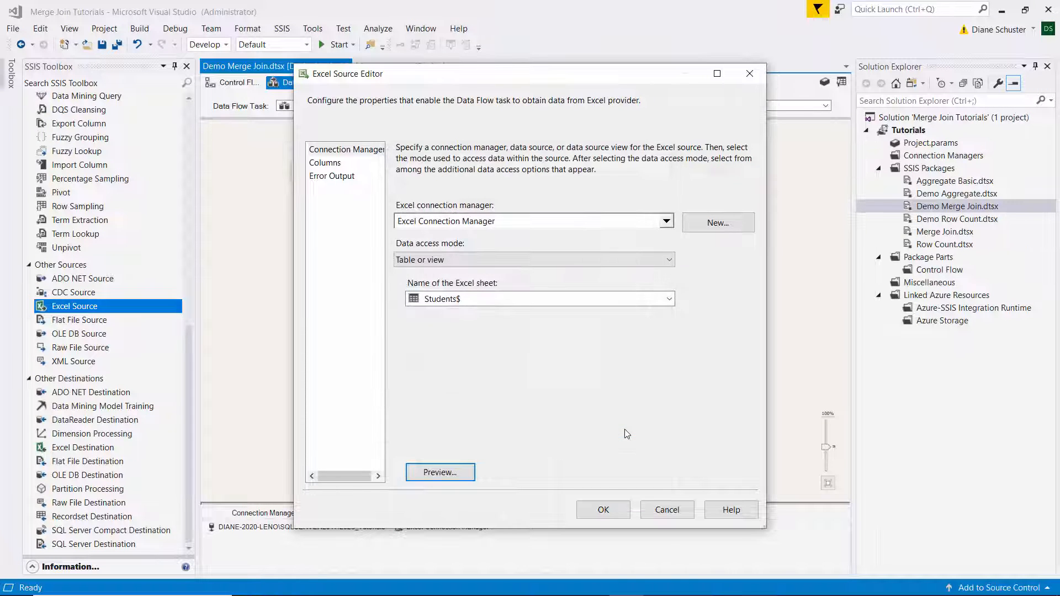
{"action": "left_click", "coordinate": [605, 510]}
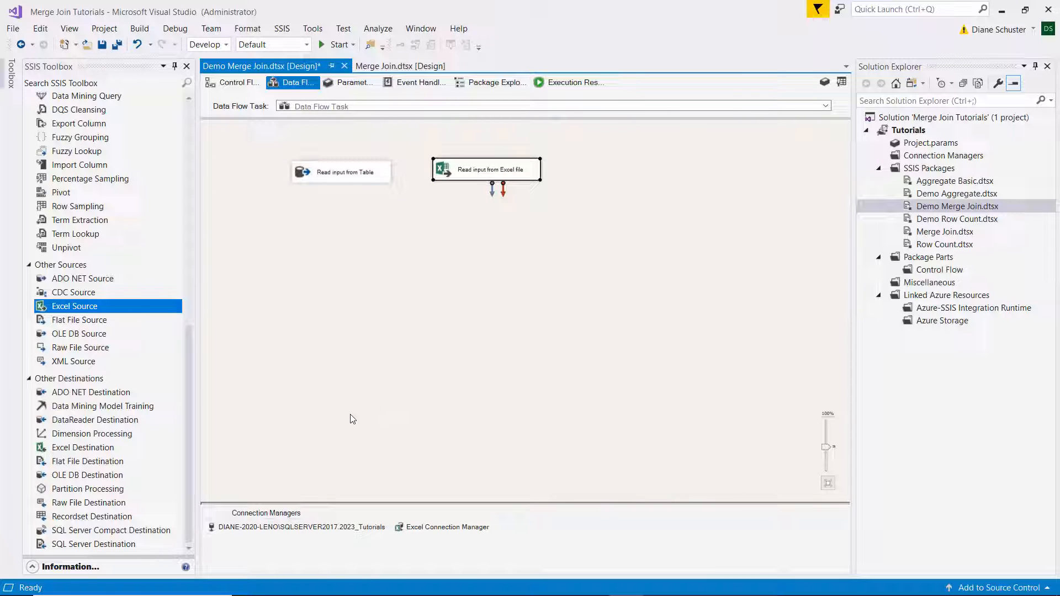
Add a Sort transformation below the "Read input from Table" source and connect the source's data output to it.
{"action": "left_click", "coordinate": [188, 396]}
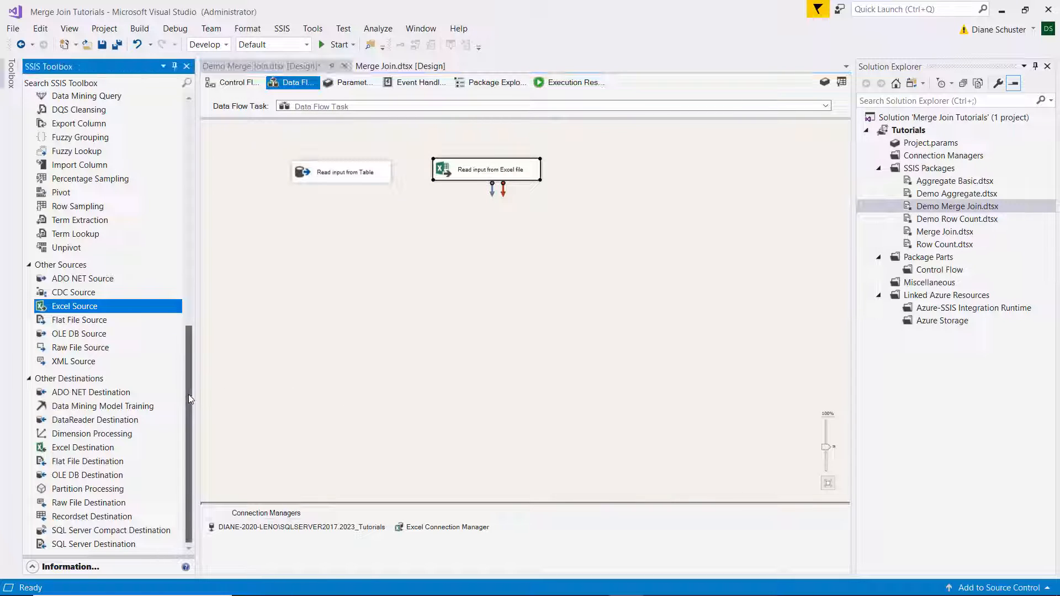
{"action": "left_click_drag", "start_coordinate": [188, 396], "coordinate": [203, 154]}
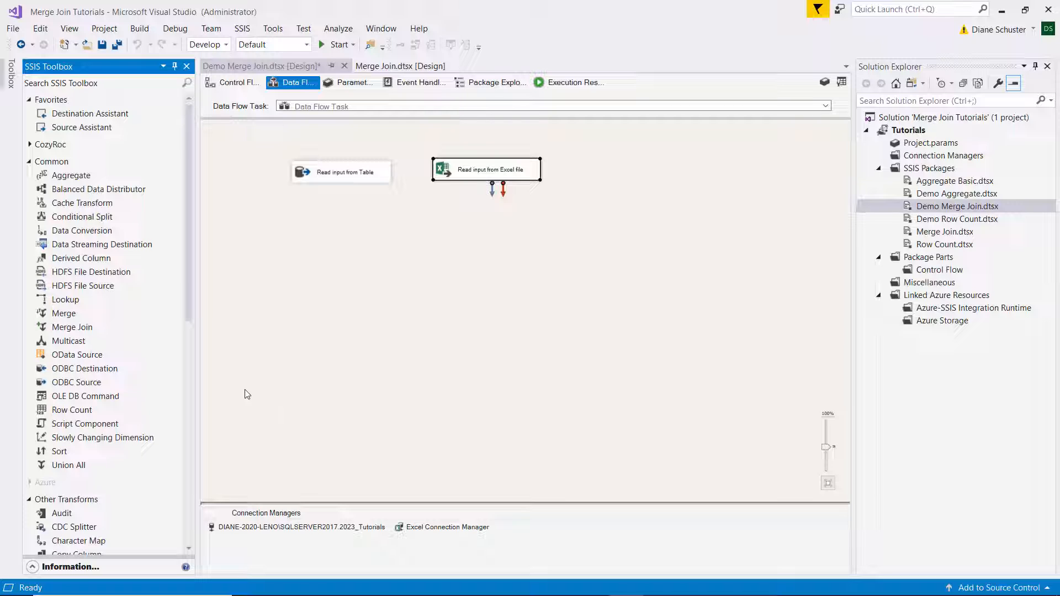
{"action": "left_click_drag", "start_coordinate": [63, 453], "coordinate": [295, 215]}
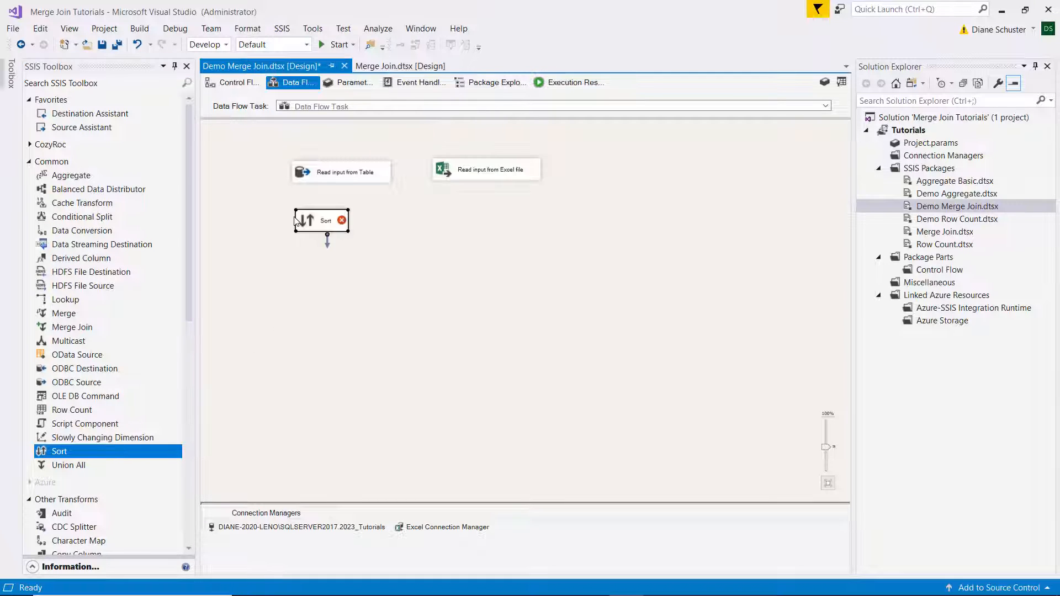
{"action": "left_click", "coordinate": [345, 178]}
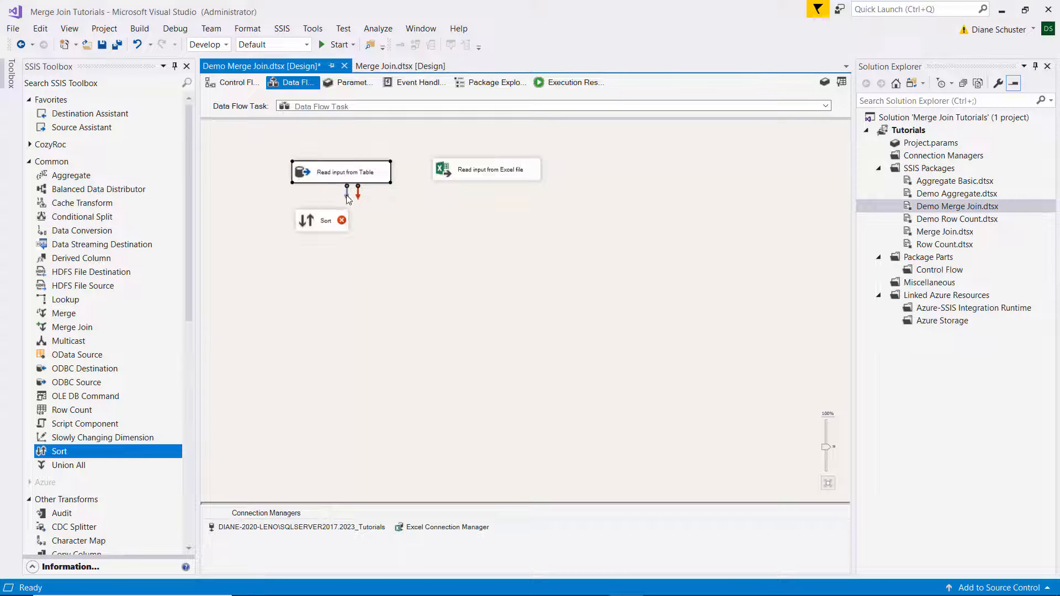
{"action": "left_click_drag", "start_coordinate": [348, 199], "coordinate": [330, 222]}
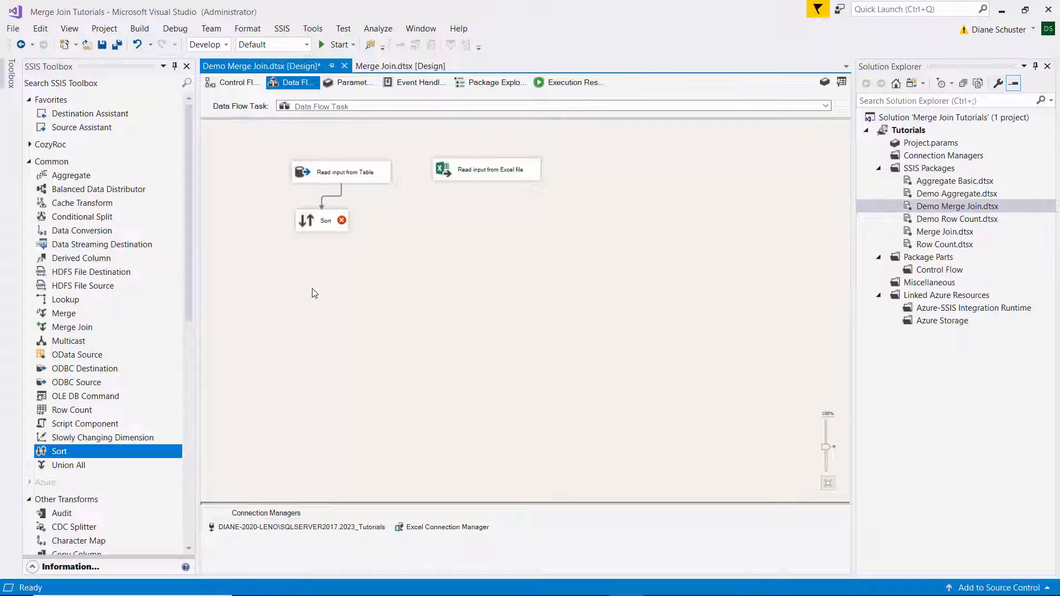
Configure the Sort fed by the table source to sort ascending by Phone, passing the other columns through.
{"action": "left_click", "coordinate": [328, 221]}
{"action": "double_click", "coordinate": [328, 221]}
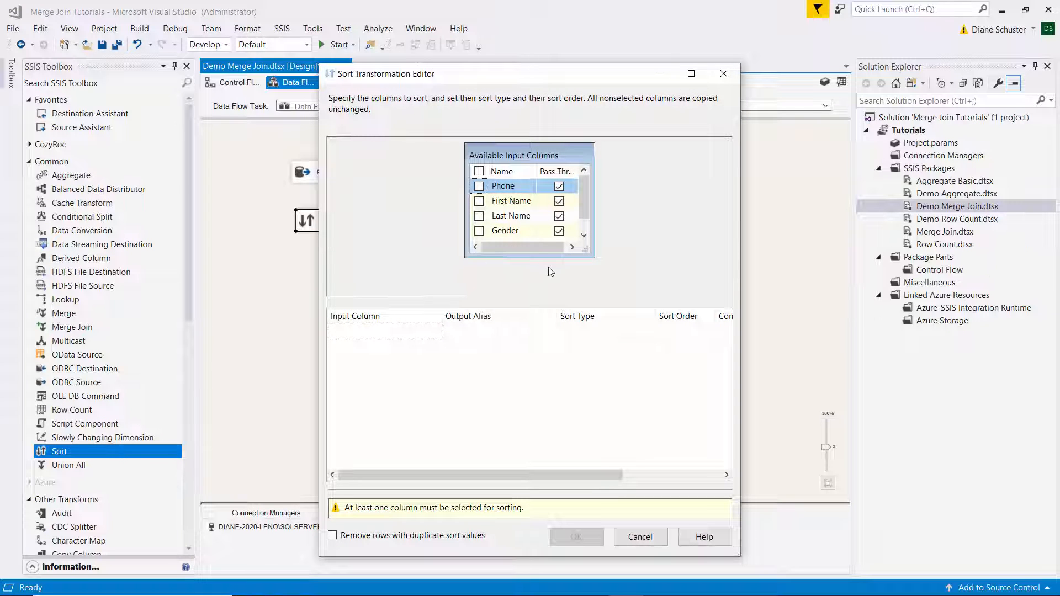
{"action": "left_click_drag", "start_coordinate": [592, 255], "coordinate": [611, 278]}
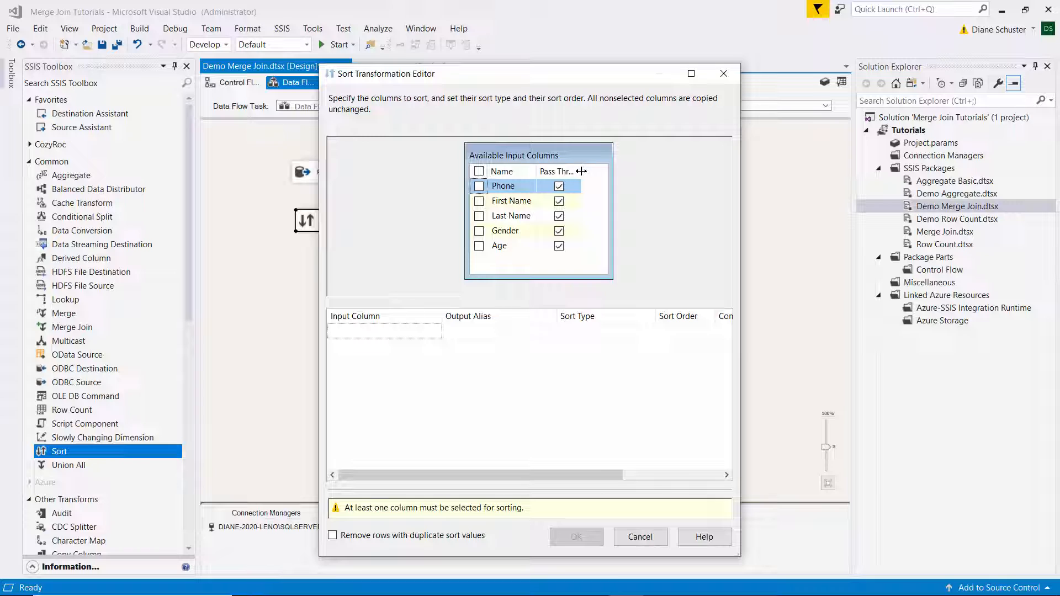
{"action": "left_click_drag", "start_coordinate": [581, 171], "coordinate": [596, 172]}
{"action": "left_click", "coordinate": [478, 187]}
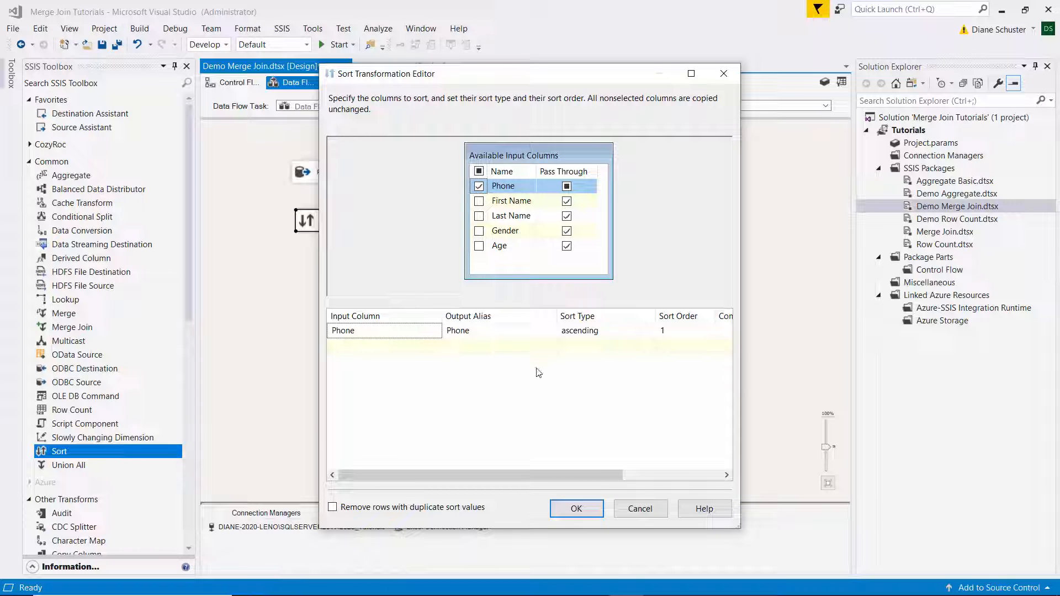
{"action": "left_click", "coordinate": [593, 513]}
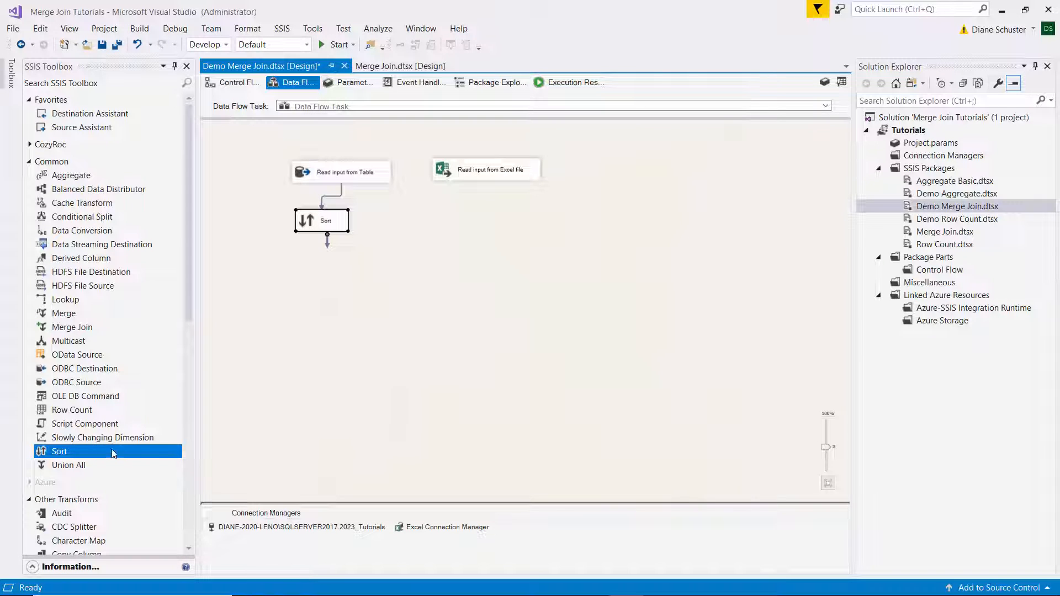
Add a second Sort transformation fed by the "Read input from Excel file" source and sort it ascending by Phone.
{"action": "left_click_drag", "start_coordinate": [65, 451], "coordinate": [484, 220]}
{"action": "left_click", "coordinate": [478, 178]}
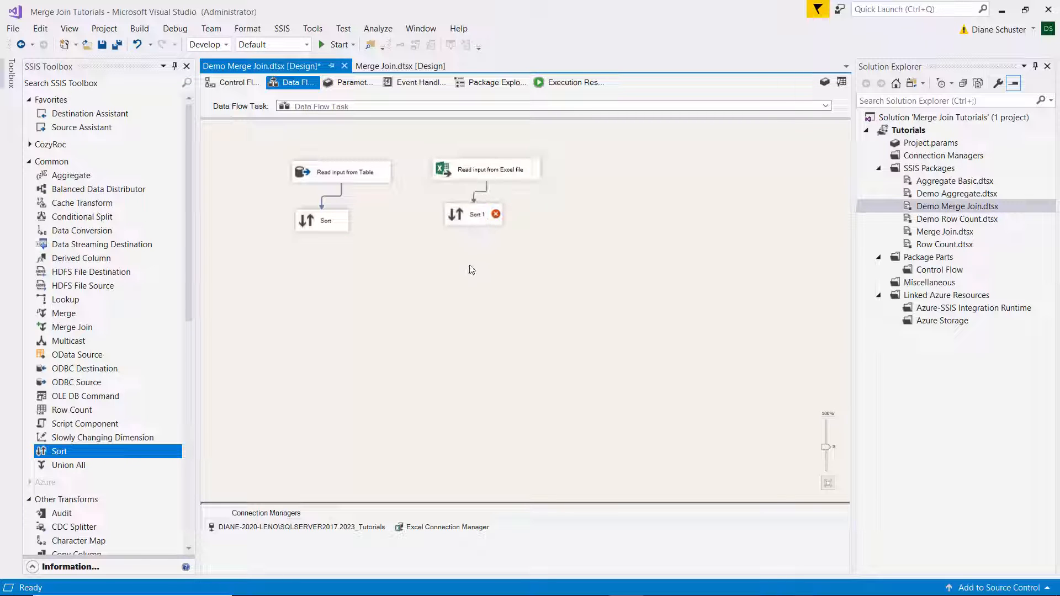
{"action": "double_click", "coordinate": [478, 212]}
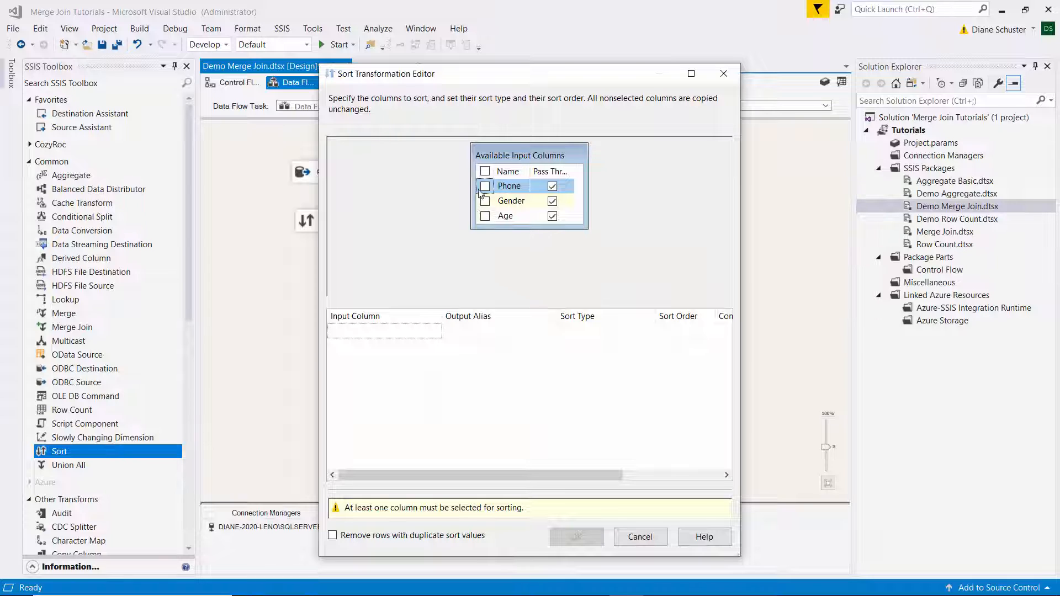
{"action": "left_click", "coordinate": [485, 187]}
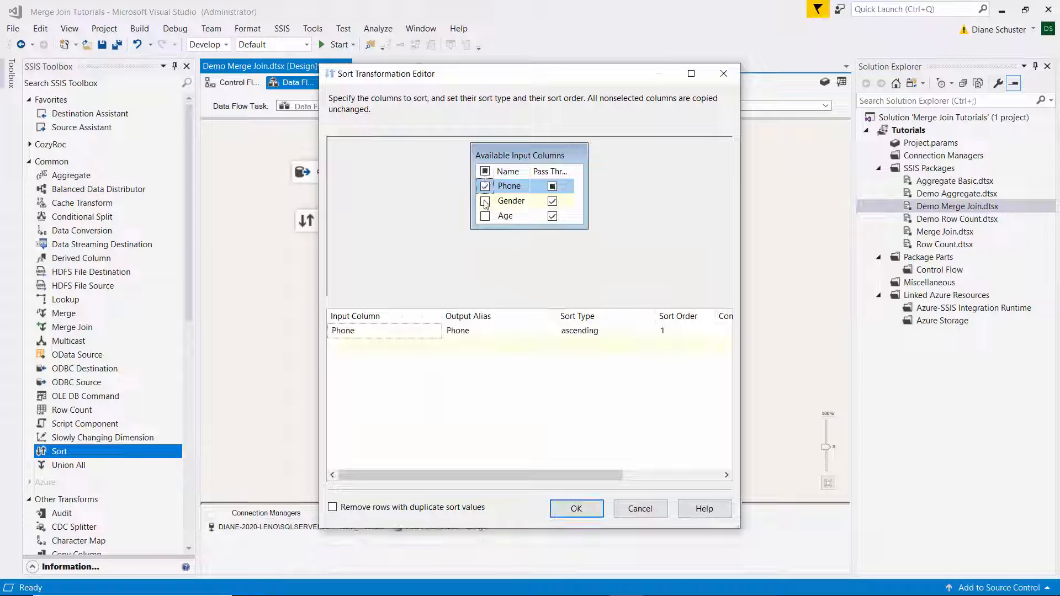
{"action": "left_click", "coordinate": [576, 536]}
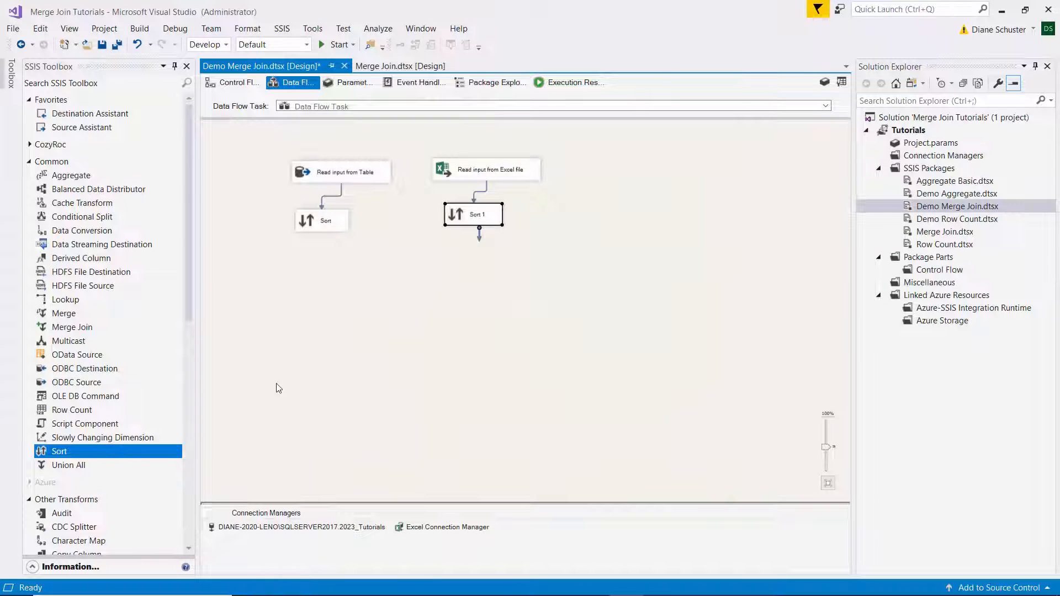
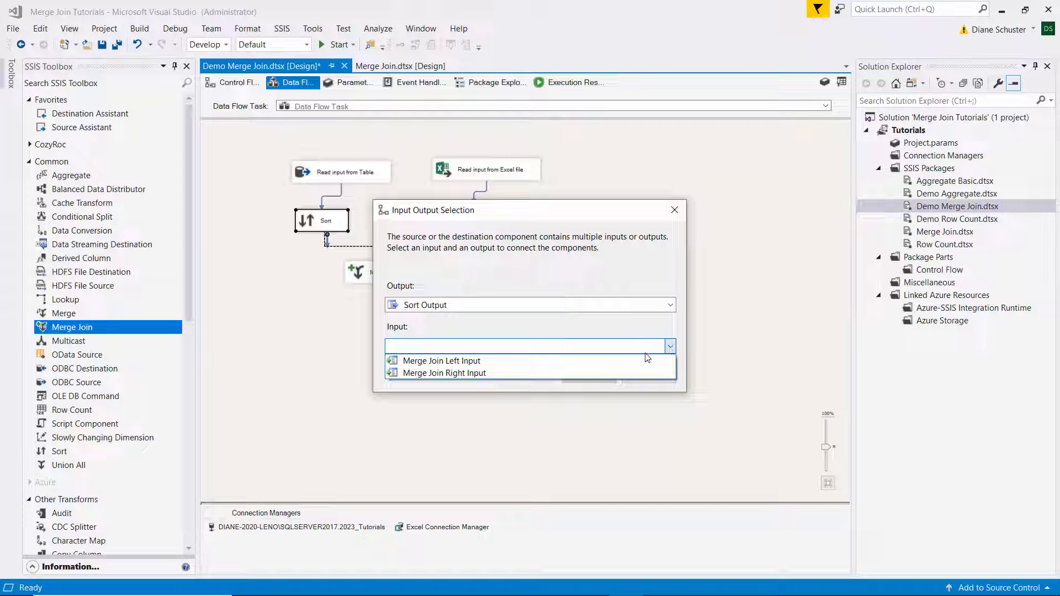
Connect the table branch's Sort output to the Merge Join Left Input and feed Sort 1 into the Merge Join's other input.
{"action": "left_click", "coordinate": [442, 362]}
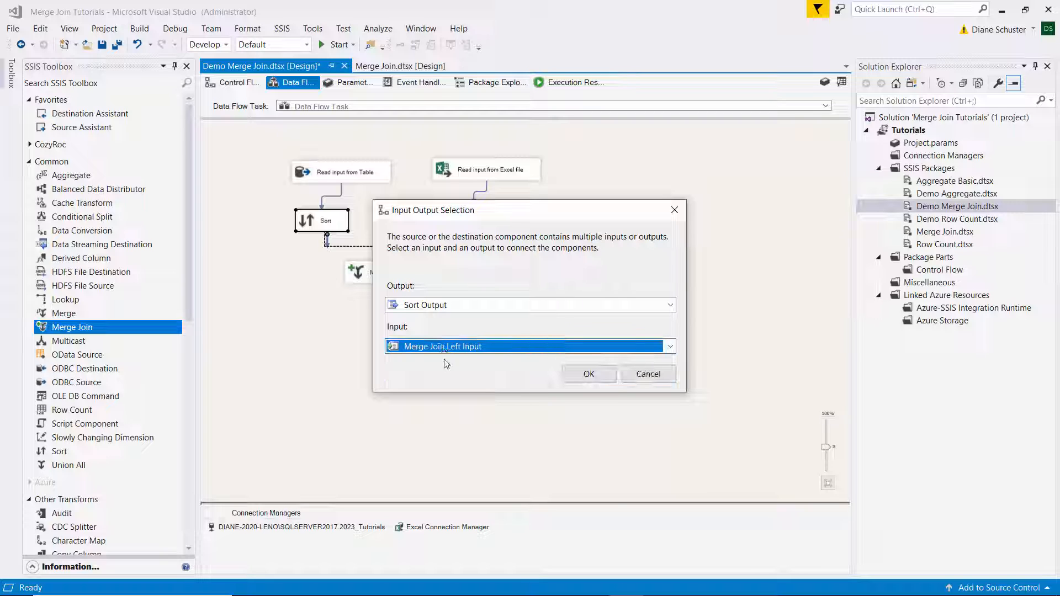
{"action": "left_click", "coordinate": [590, 375]}
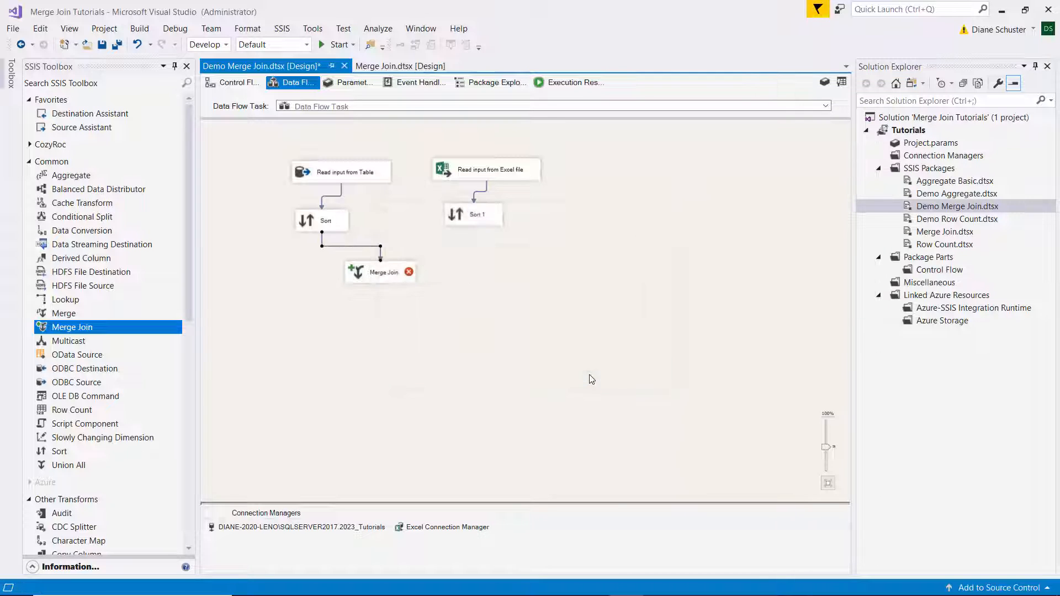
{"action": "left_click", "coordinate": [473, 218]}
{"action": "left_click_drag", "start_coordinate": [479, 235], "coordinate": [406, 277]}
Configure the Merge Join to output Phone, First Name and Last Name from Sort, plus Gender and Age from Sort 1.
{"action": "mouse_move", "coordinate": [388, 274]}
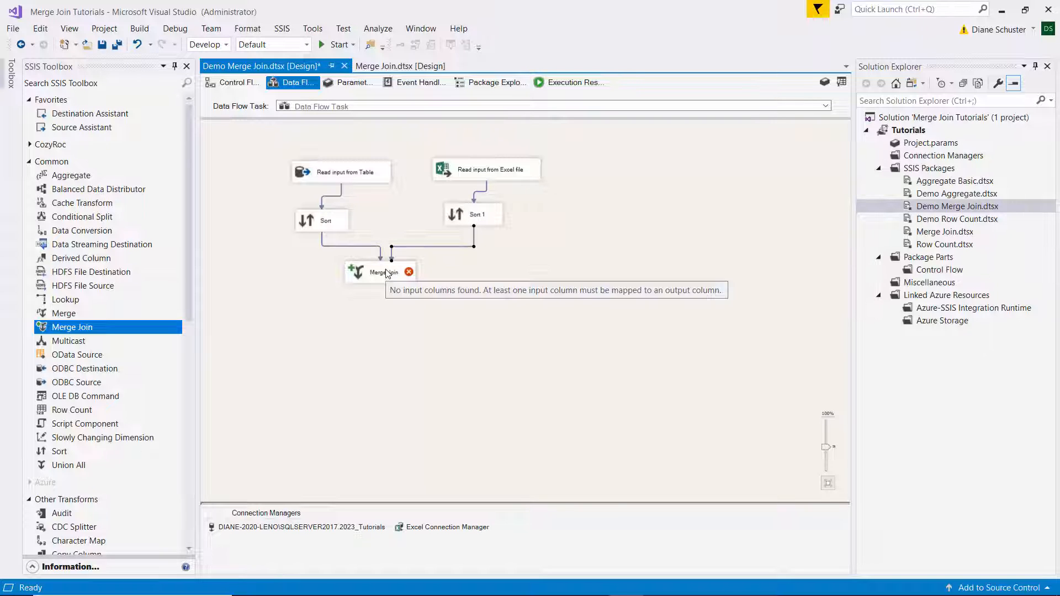
{"action": "double_click", "coordinate": [388, 270]}
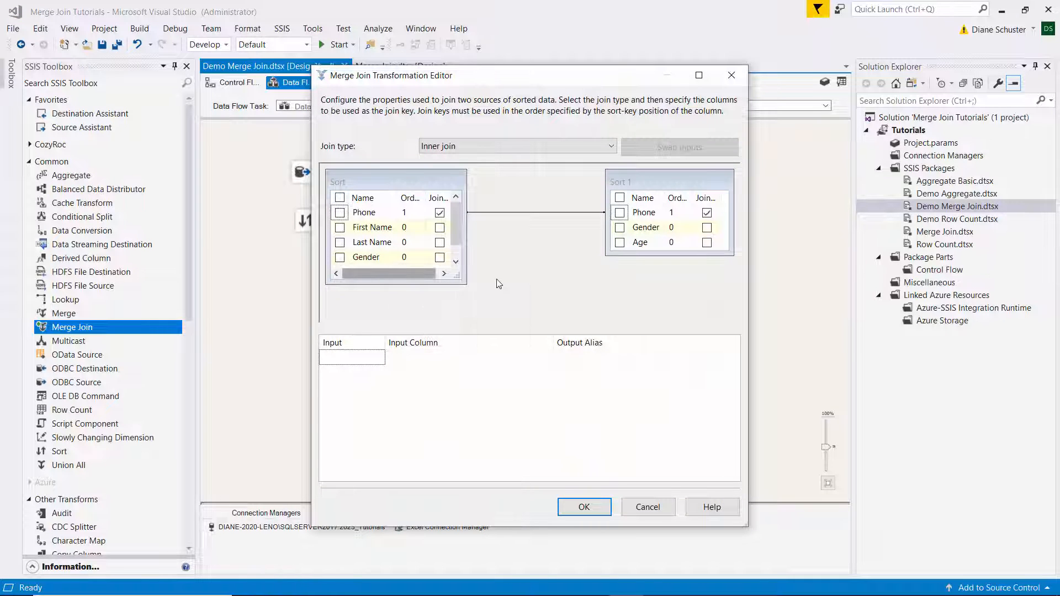
{"action": "left_click_drag", "start_coordinate": [457, 275], "coordinate": [488, 297]}
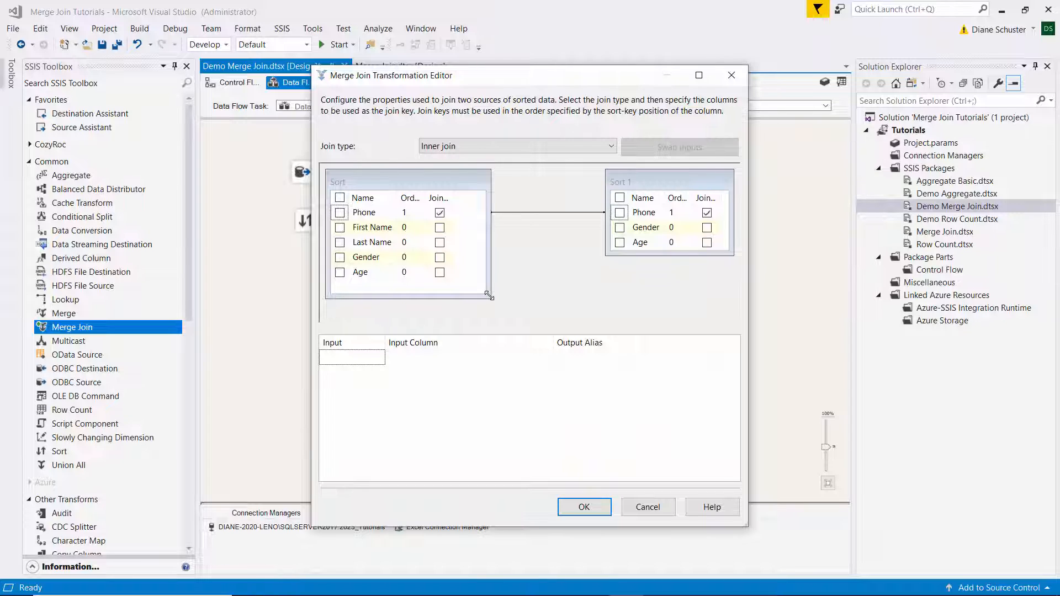
{"action": "left_click_drag", "start_coordinate": [606, 255], "coordinate": [561, 292]}
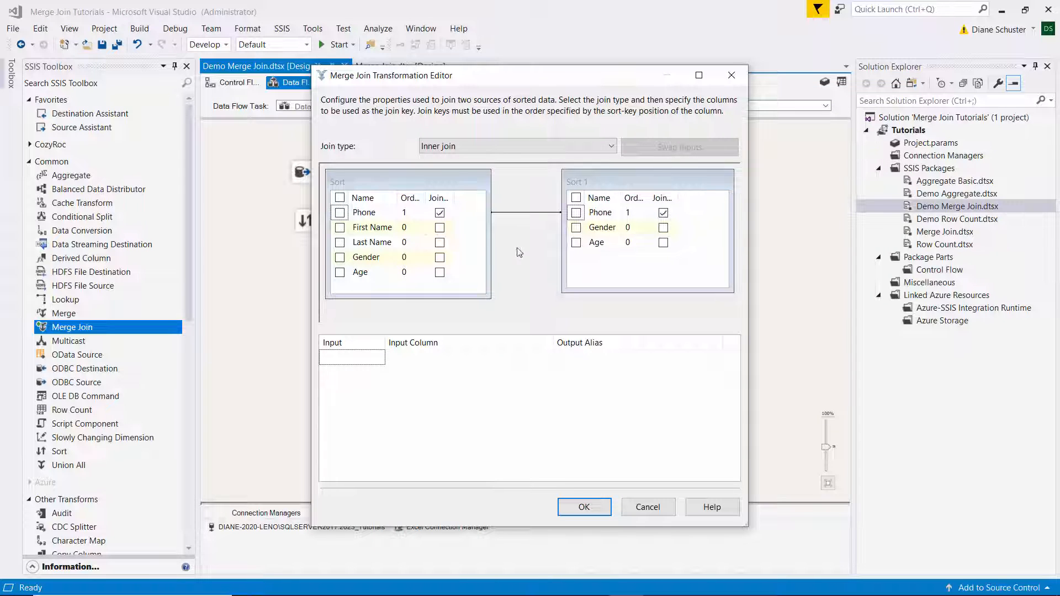
{"action": "left_click", "coordinate": [340, 213]}
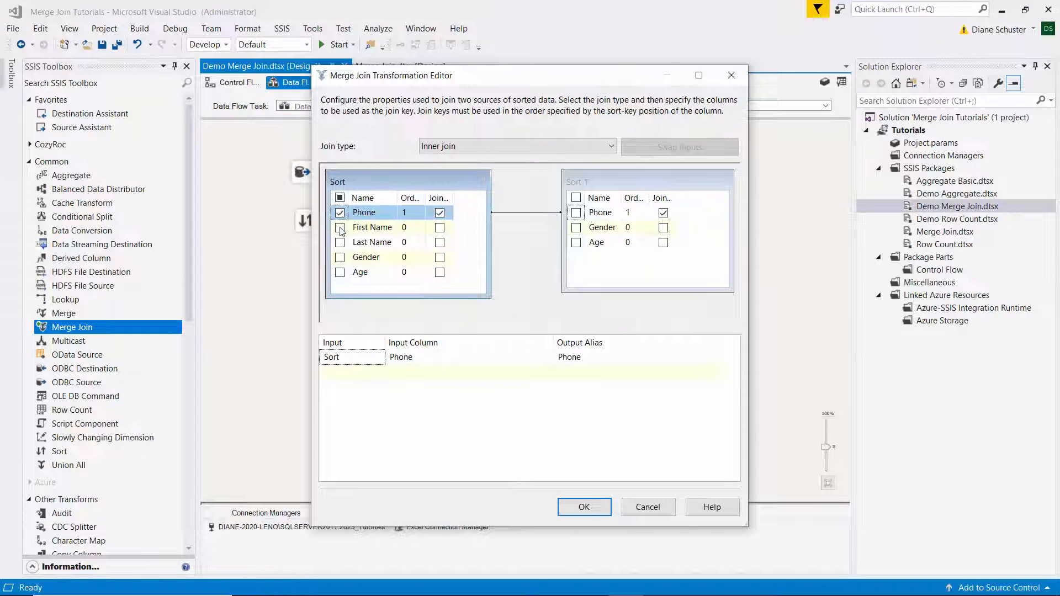
{"action": "left_click", "coordinate": [340, 228]}
{"action": "left_click", "coordinate": [340, 243]}
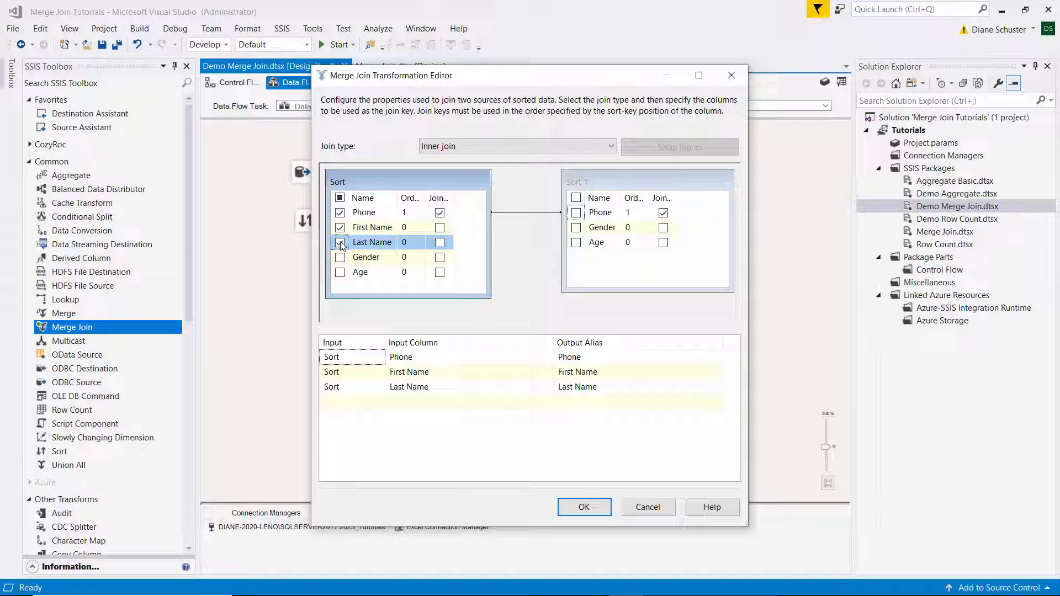
{"action": "left_click", "coordinate": [577, 228]}
{"action": "left_click", "coordinate": [576, 243]}
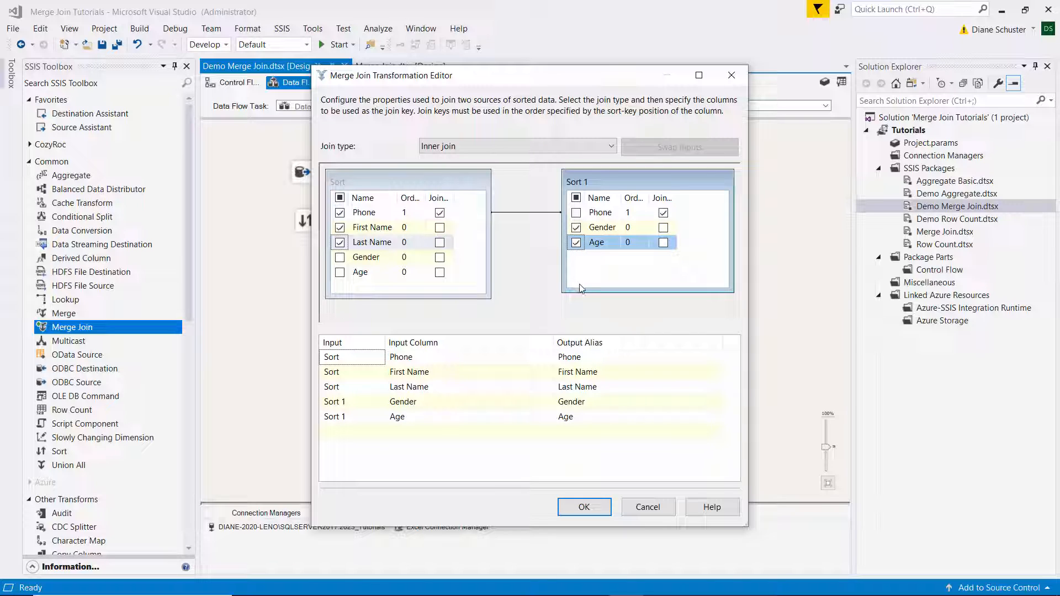
Set the Merge Join output aliases to Phone_l, First Name_l, Last Name_l, Gender_r and Age_r, and apply the configuration.
{"action": "left_click", "coordinate": [592, 359]}
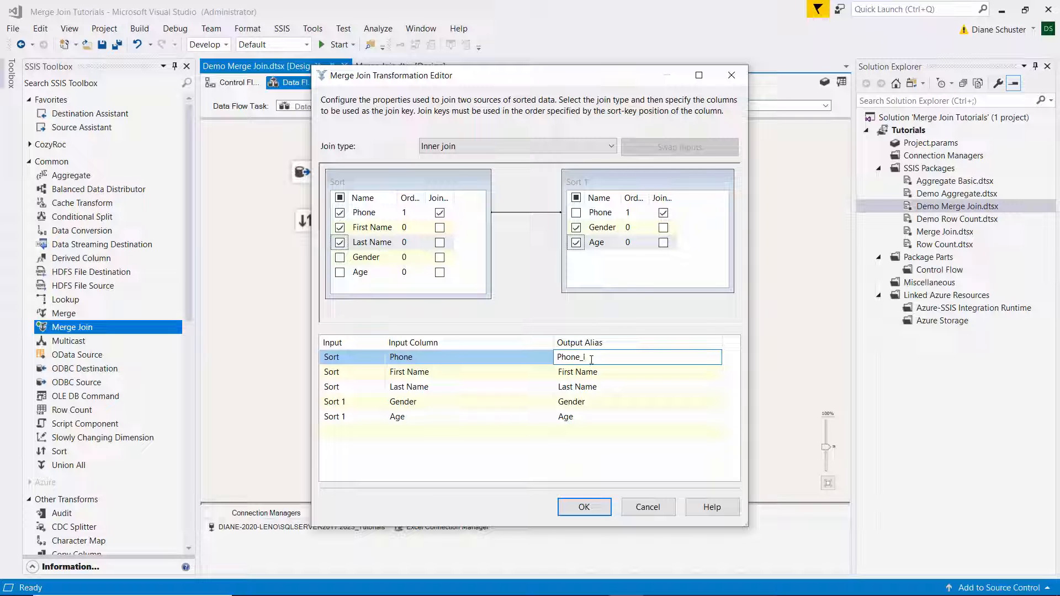
{"action": "left_click", "coordinate": [611, 371]}
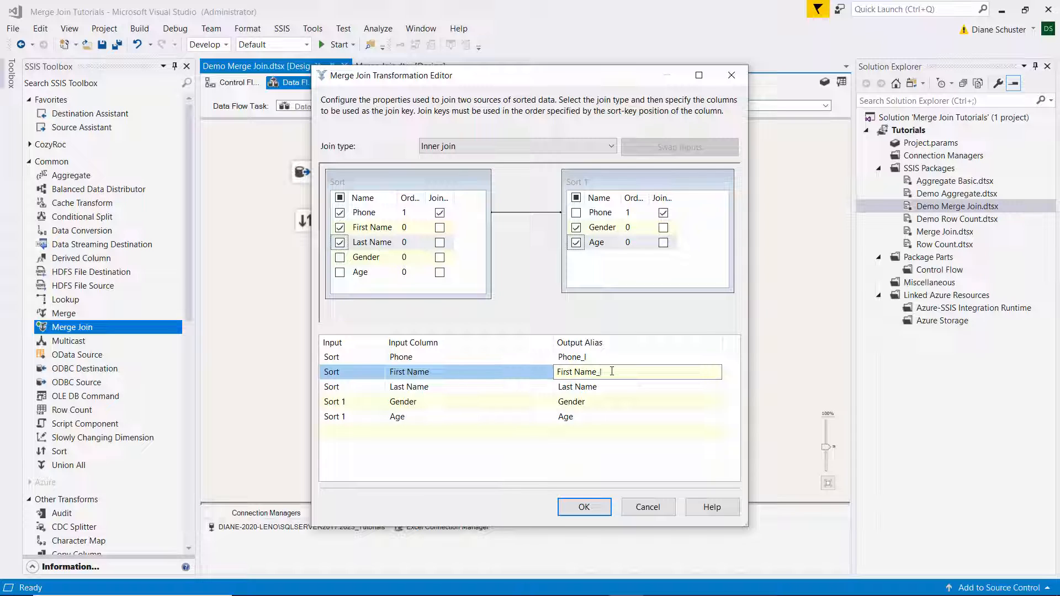
{"action": "left_click", "coordinate": [627, 386]}
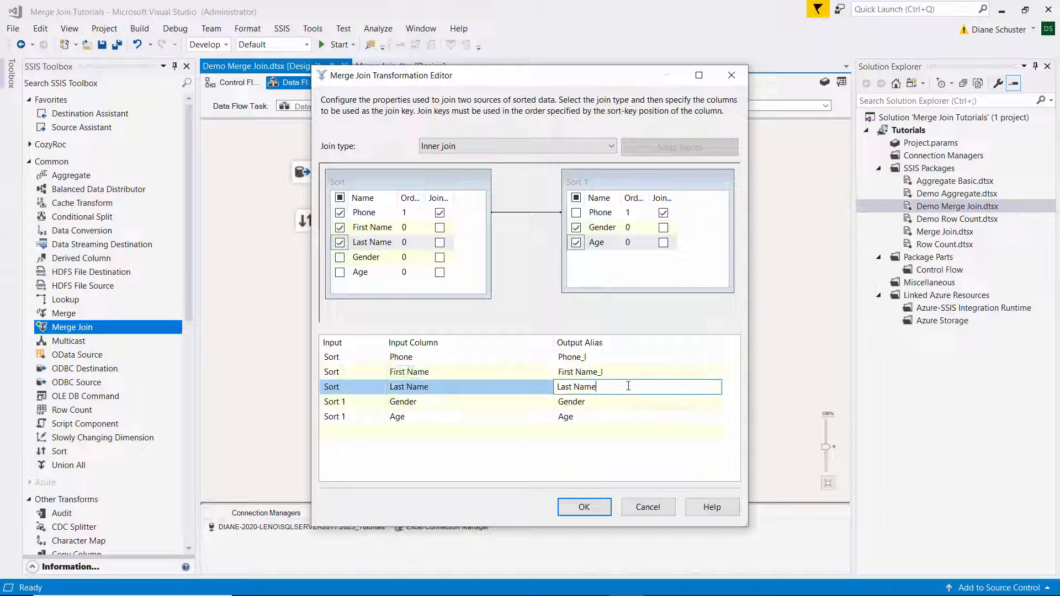
{"action": "type", "text": "_l"}
{"action": "left_click", "coordinate": [601, 403]}
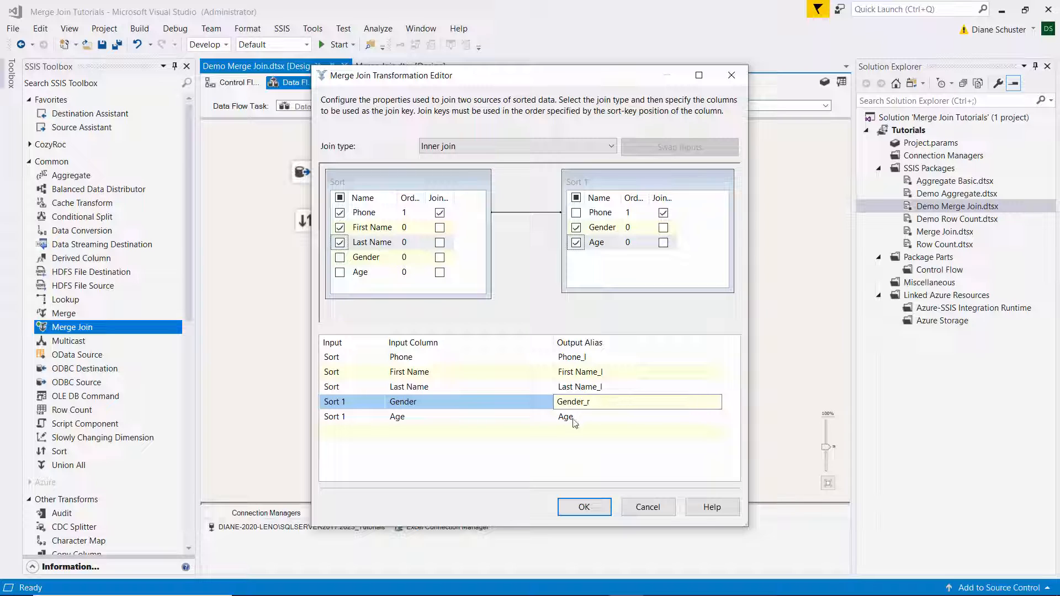
{"action": "left_click", "coordinate": [599, 415]}
{"action": "type", "text": "_r"}
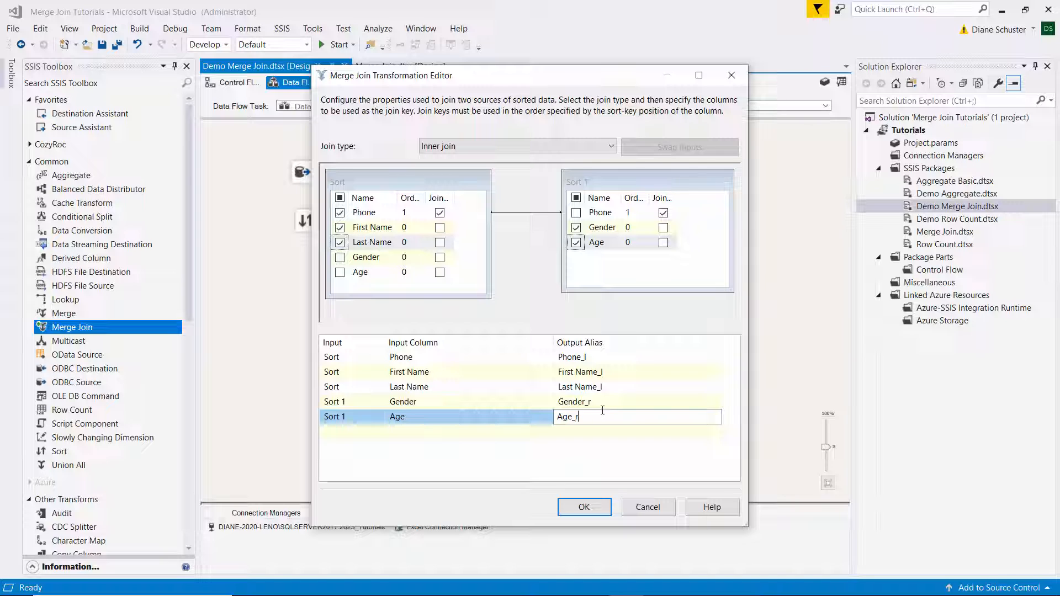
{"action": "left_click", "coordinate": [588, 511]}
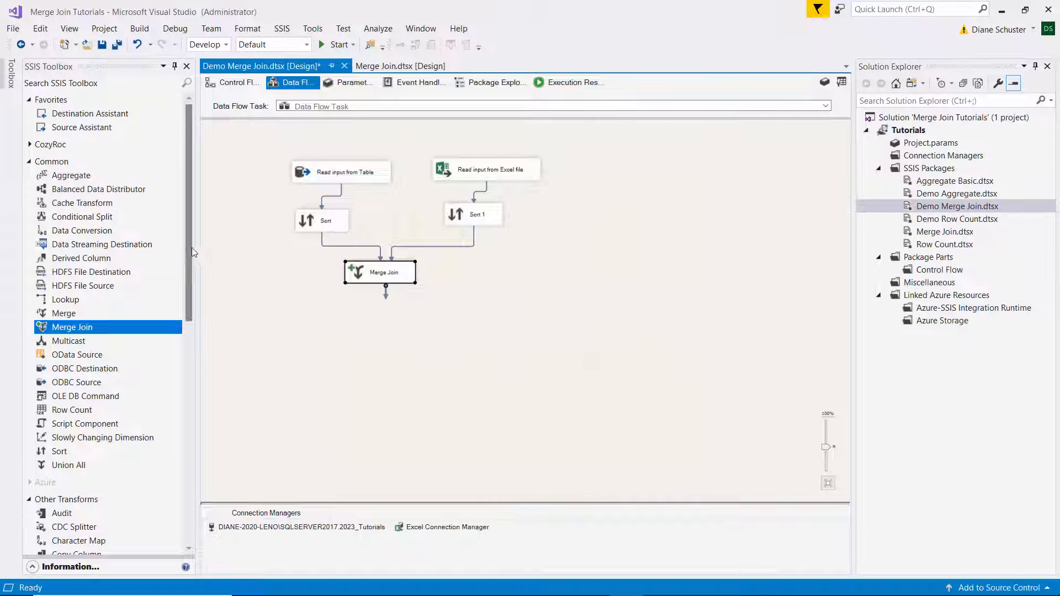
Add an OLE DB Destination below the Merge Join and name it "Write output to Table".
{"action": "left_click_drag", "start_coordinate": [190, 244], "coordinate": [199, 481]}
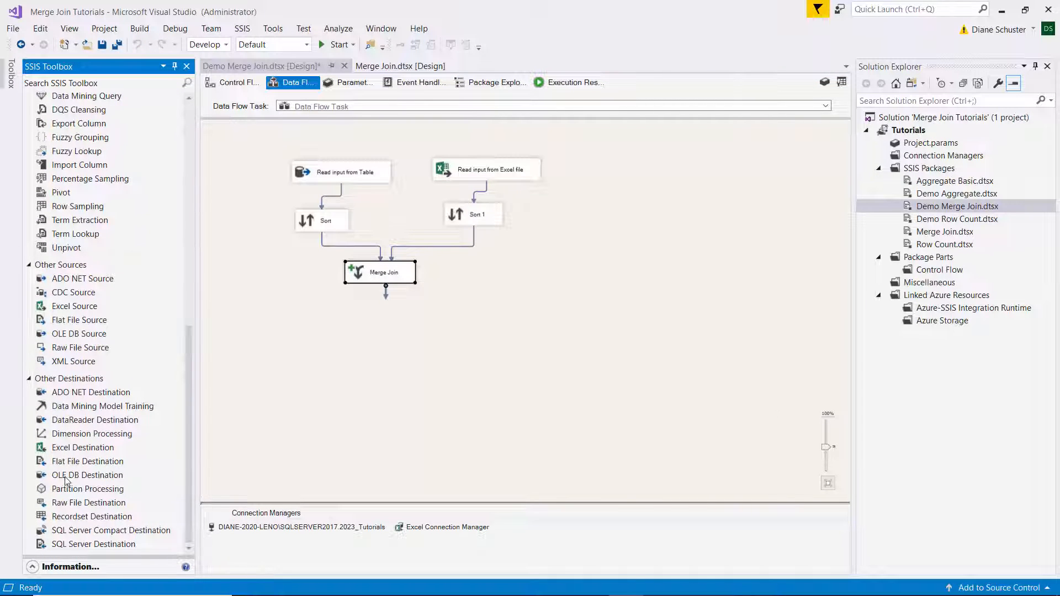
{"action": "left_click_drag", "start_coordinate": [65, 481], "coordinate": [339, 314]}
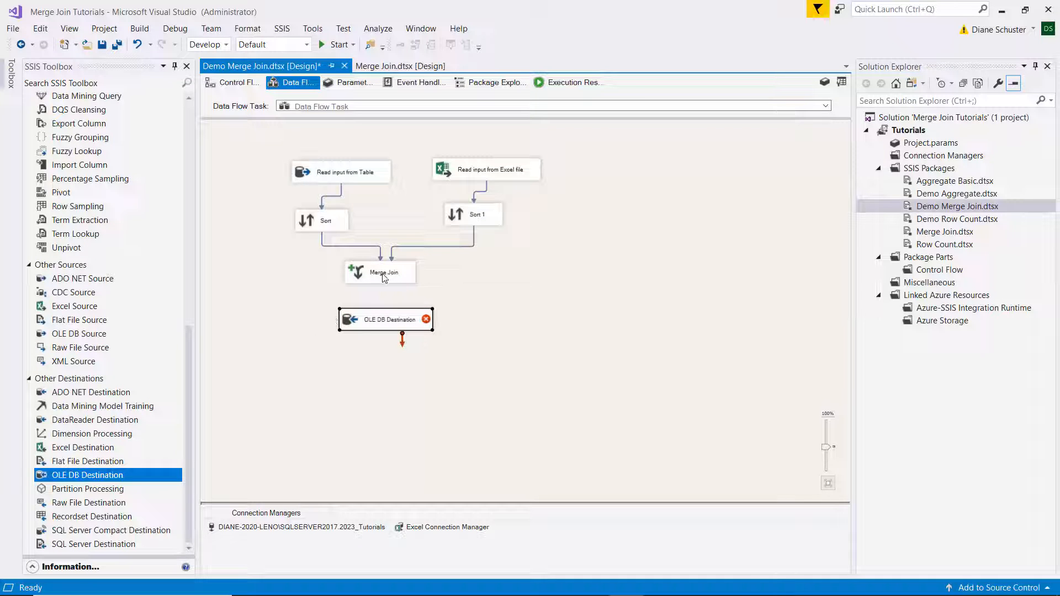
{"action": "left_click", "coordinate": [373, 321]}
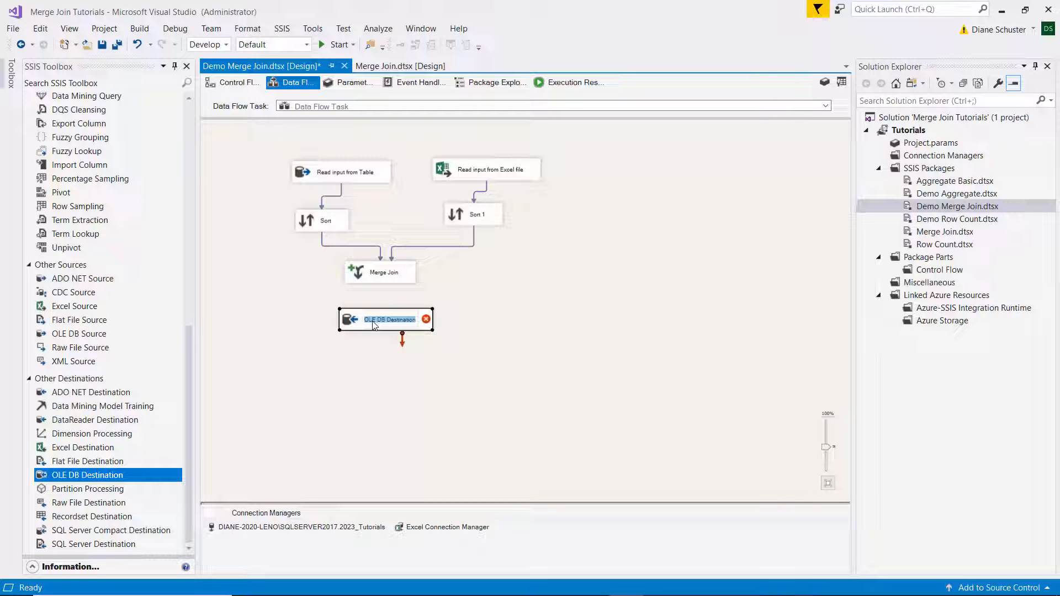
{"action": "type", "text": "Write output to Table"}
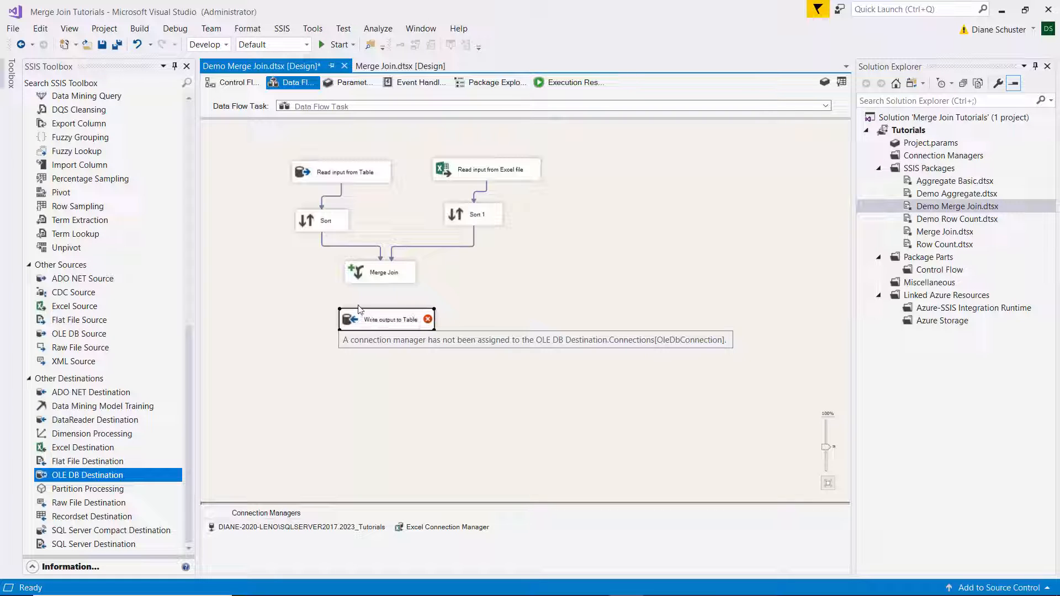
Connect the Merge Join's output to the "Write output to Table" destination.
{"action": "left_click", "coordinate": [381, 275]}
{"action": "left_click_drag", "start_coordinate": [383, 298], "coordinate": [388, 330]}
{"action": "left_click", "coordinate": [389, 370]}
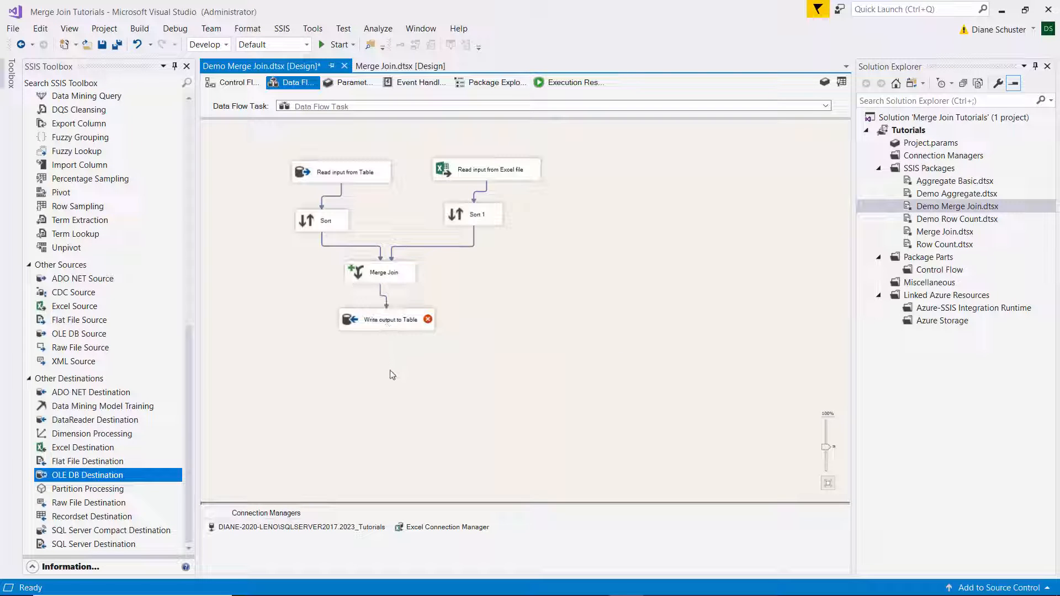
Configure the "Write output to Table" destination to load [dbo].[Merged Student Data], preview the existing table and accept the automatic column mappings.
{"action": "double_click", "coordinate": [402, 319]}
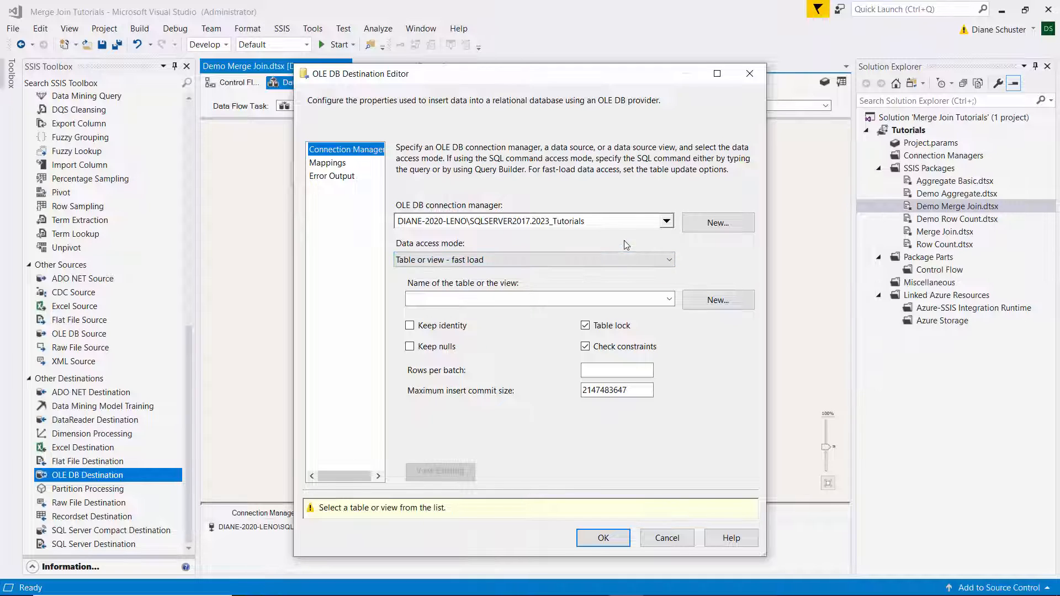
{"action": "left_click", "coordinate": [670, 299]}
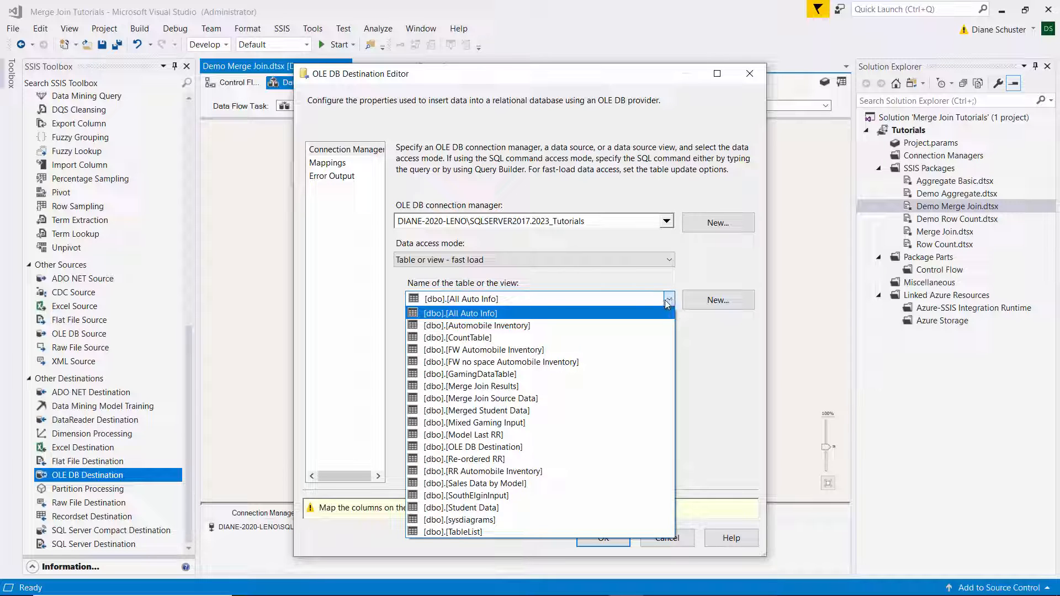
{"action": "left_click", "coordinate": [479, 411]}
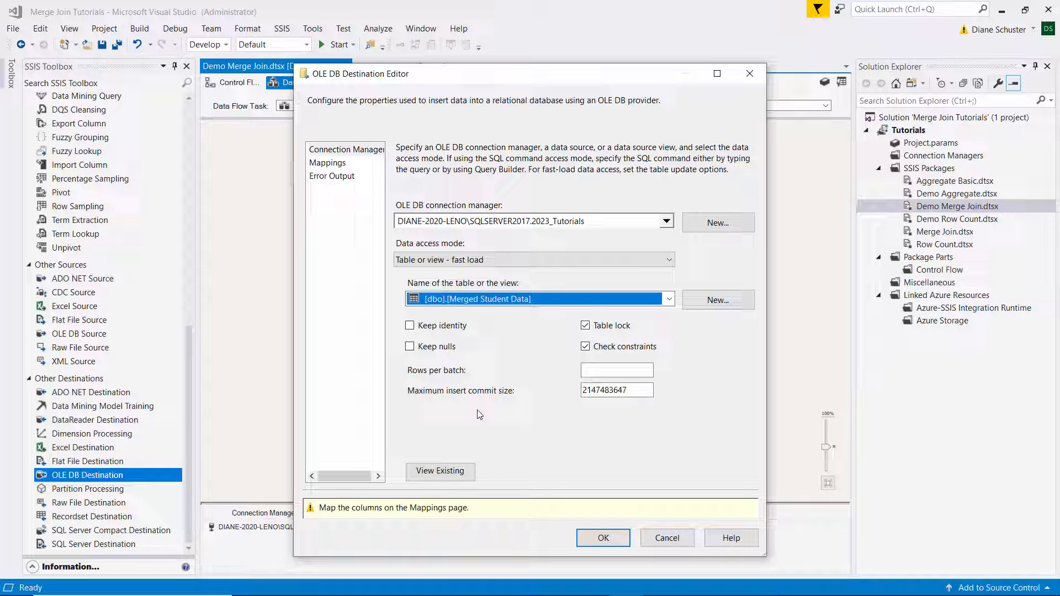
{"action": "left_click", "coordinate": [453, 475]}
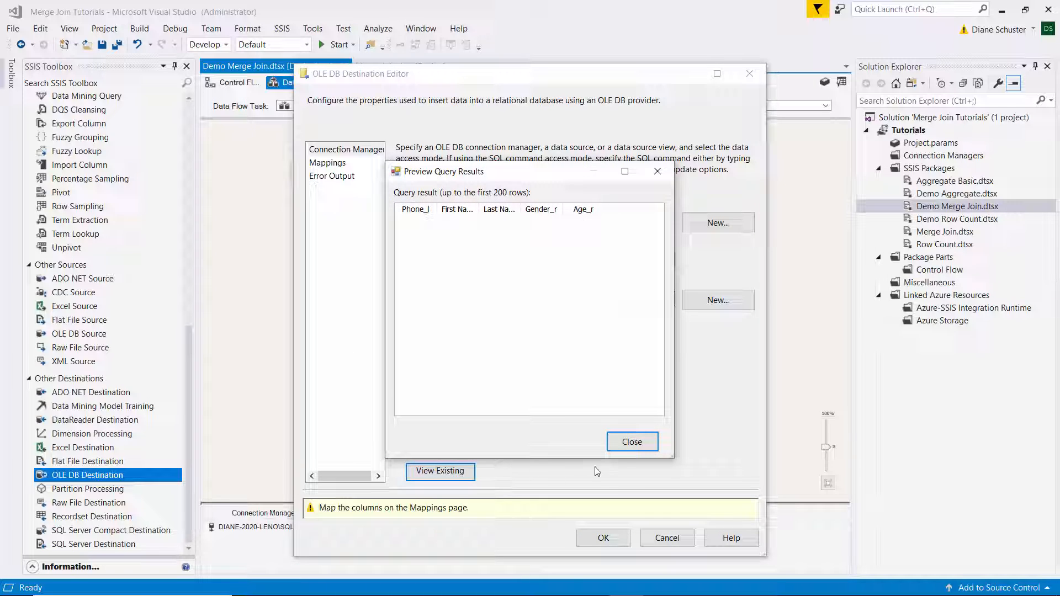
{"action": "left_click", "coordinate": [640, 449]}
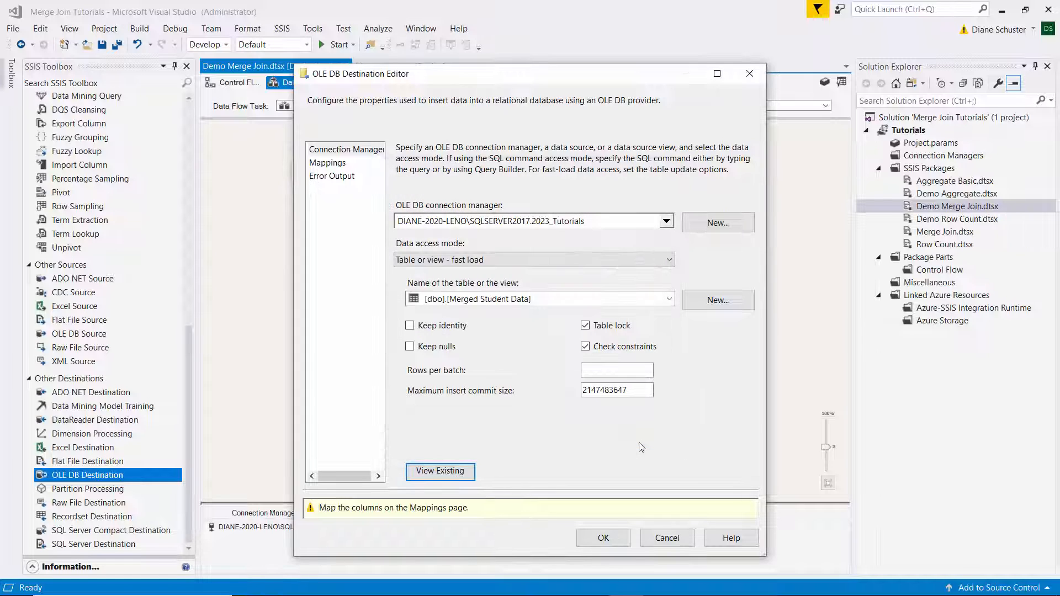
{"action": "left_click", "coordinate": [329, 164]}
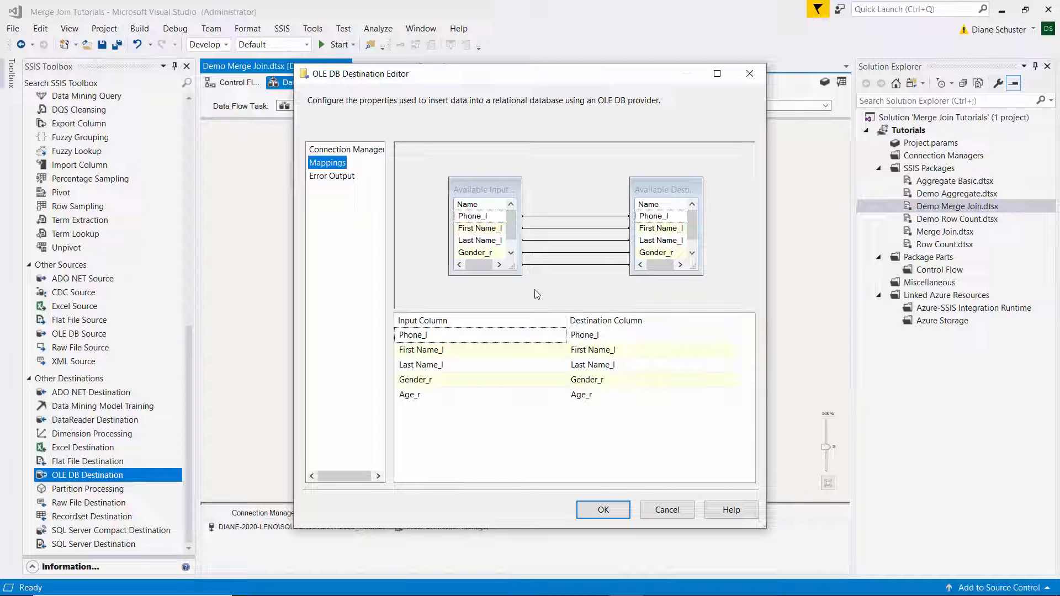
{"action": "left_click", "coordinate": [603, 509]}
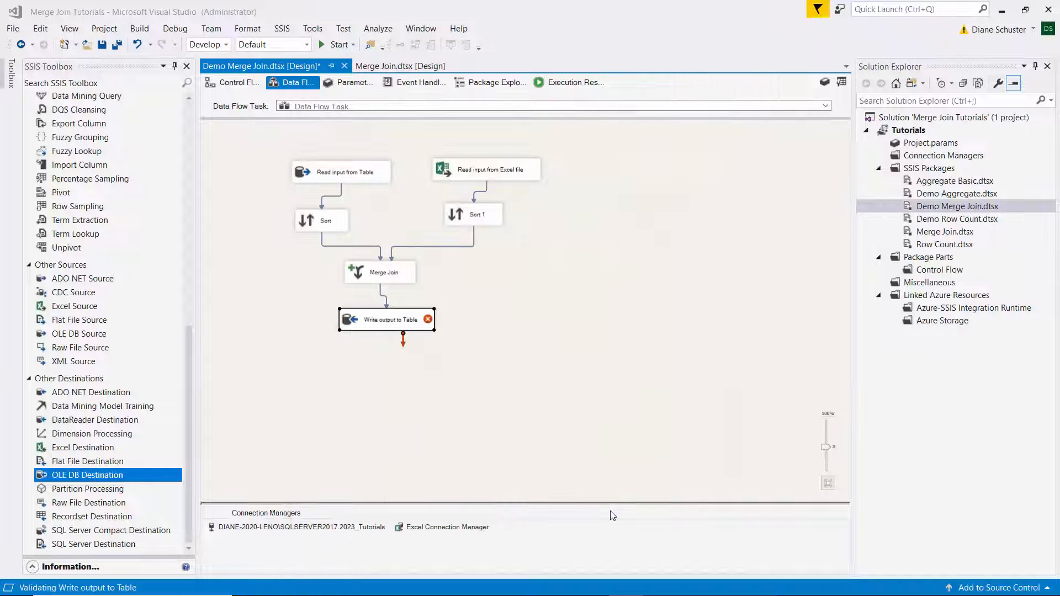
Save the package, execute Demo Merge Join.dtsx and return to design mode.
{"action": "left_click", "coordinate": [116, 47]}
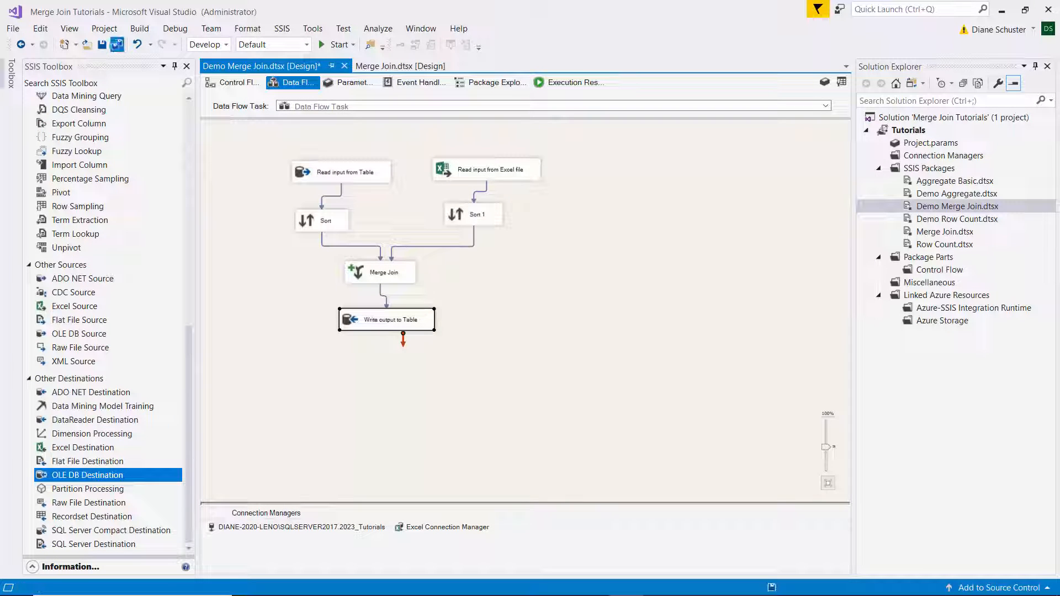
{"action": "right_click", "coordinate": [937, 209]}
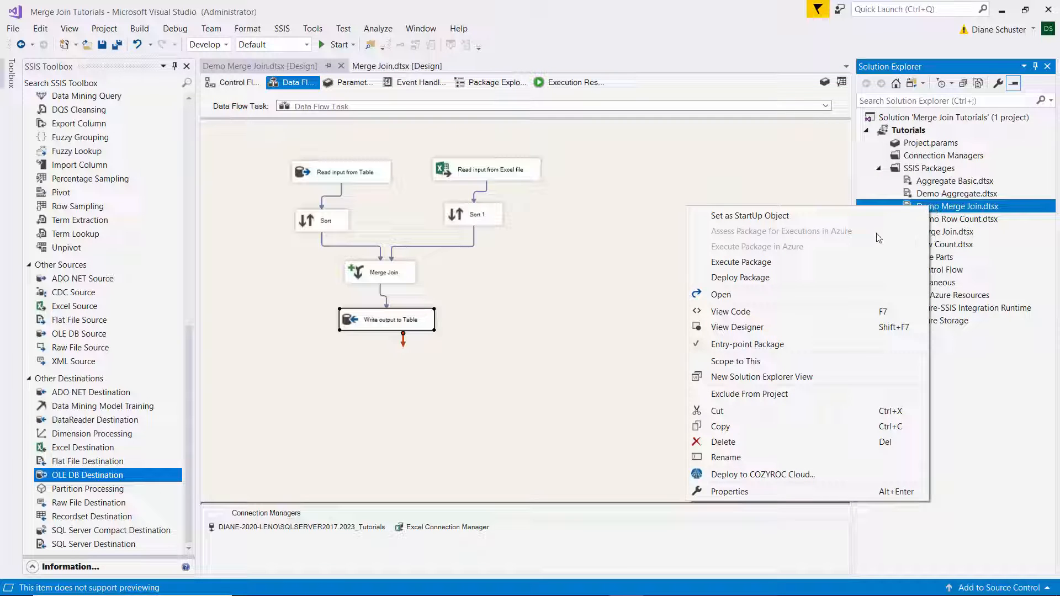
{"action": "left_click", "coordinate": [786, 261]}
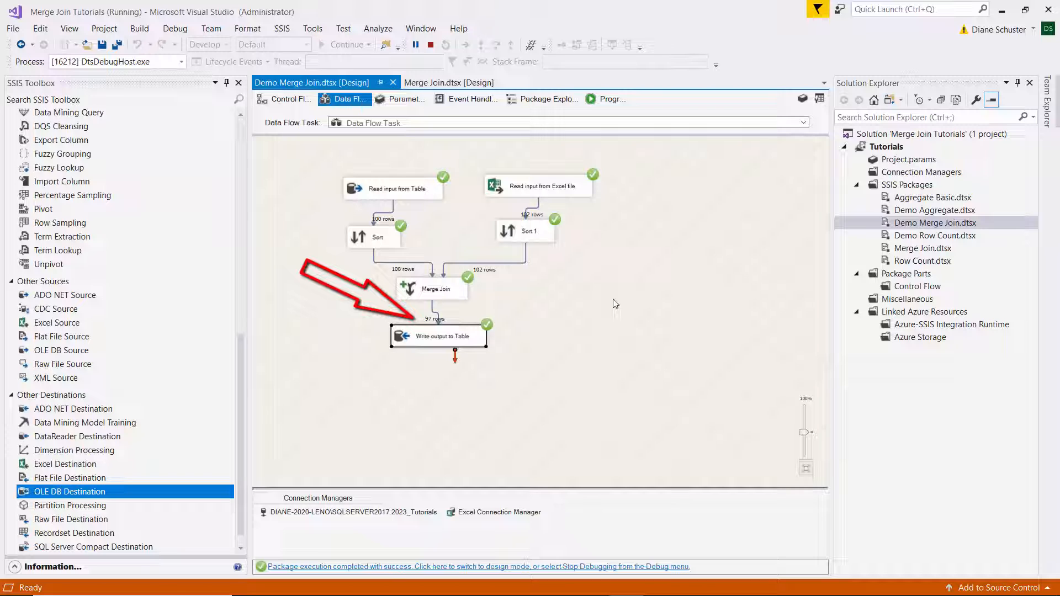
{"action": "left_click", "coordinate": [627, 567]}
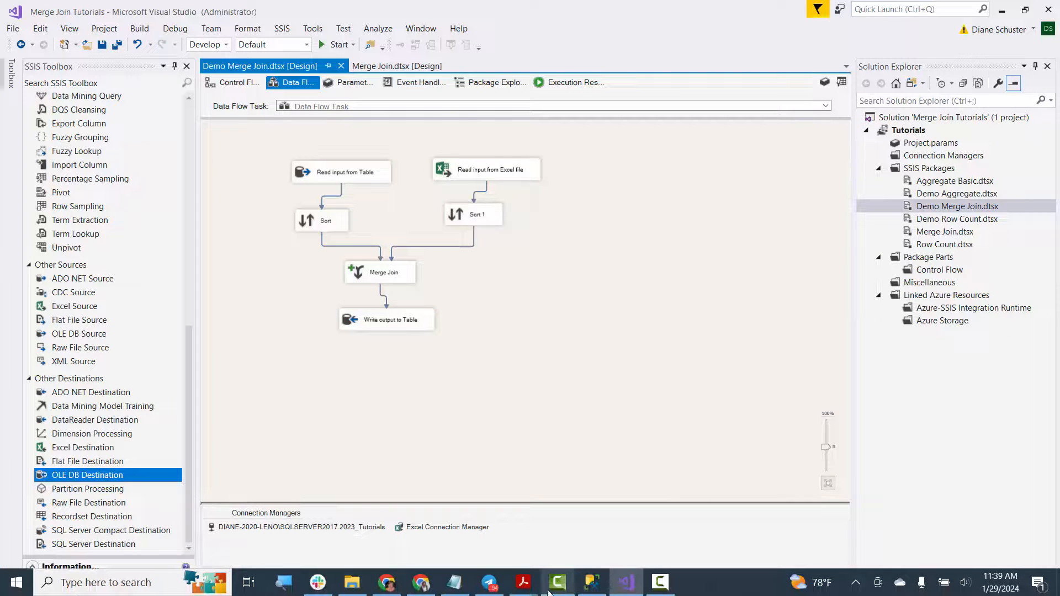
Switch to SQL Server Management Studio, run the SELECT query on the Merged Student Data table and review the returned rows.
{"action": "left_click", "coordinate": [591, 584]}
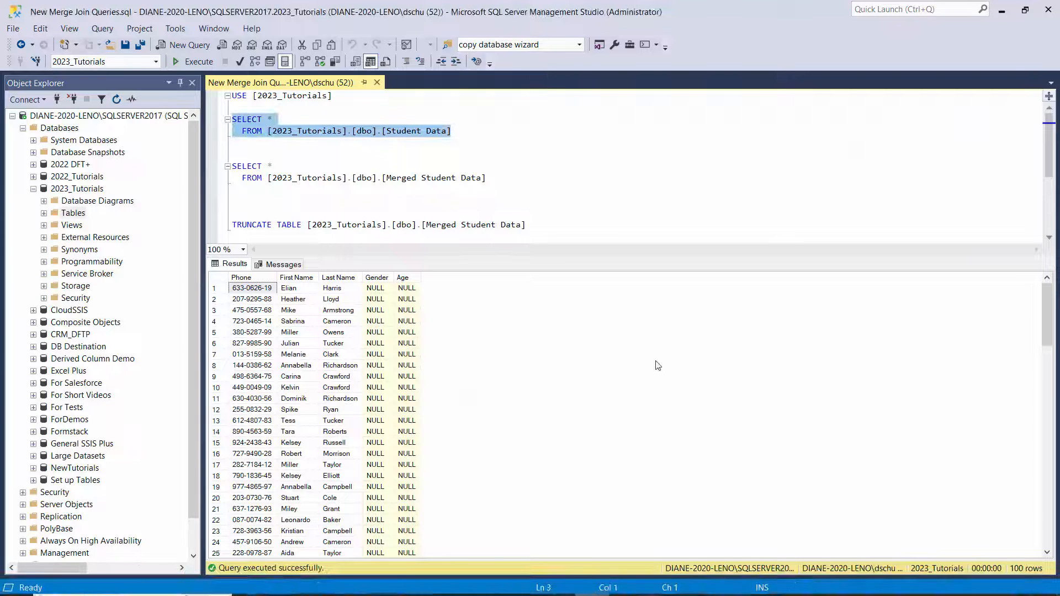
{"action": "left_click_drag", "start_coordinate": [487, 179], "coordinate": [232, 165]}
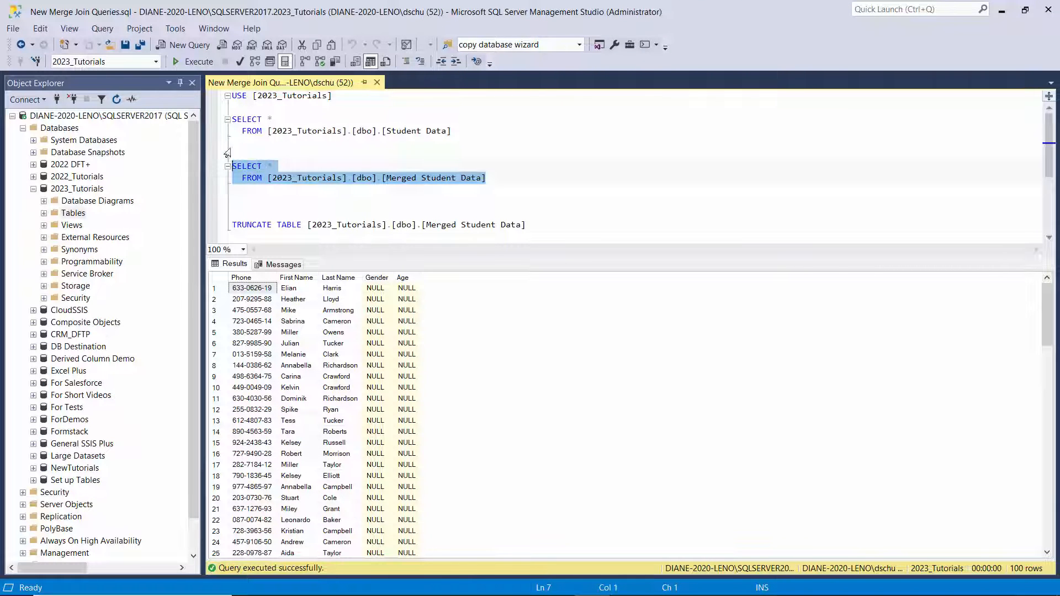
{"action": "left_click", "coordinate": [202, 61]}
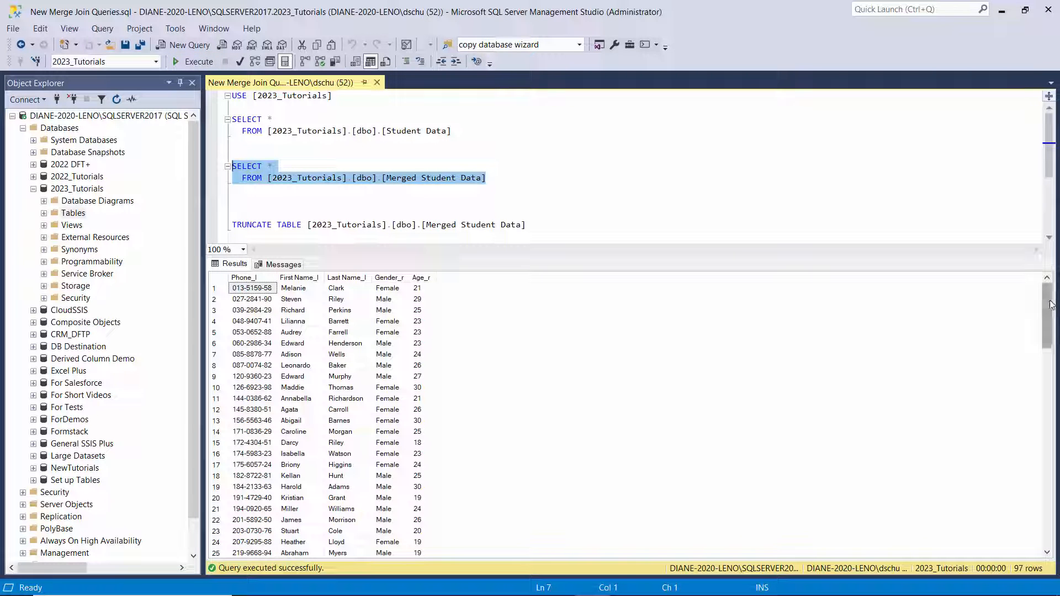
{"action": "left_click_drag", "start_coordinate": [1051, 304], "coordinate": [1053, 515]}
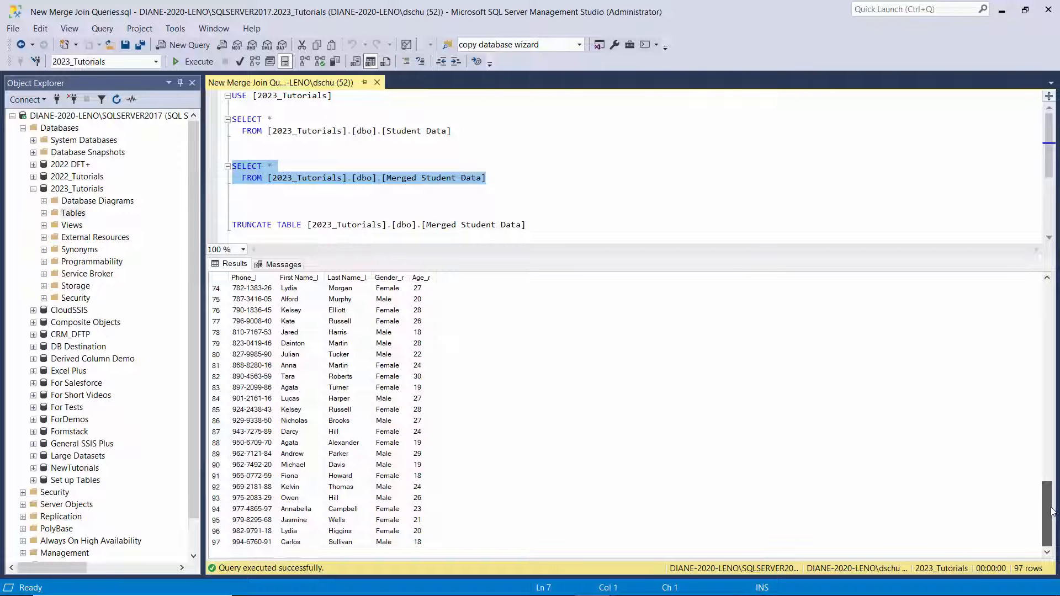
{"action": "left_click_drag", "start_coordinate": [1054, 504], "coordinate": [1043, 451]}
{"action": "scroll", "coordinate": [1033, 374], "scroll_direction": "up", "scroll_amount": 9}
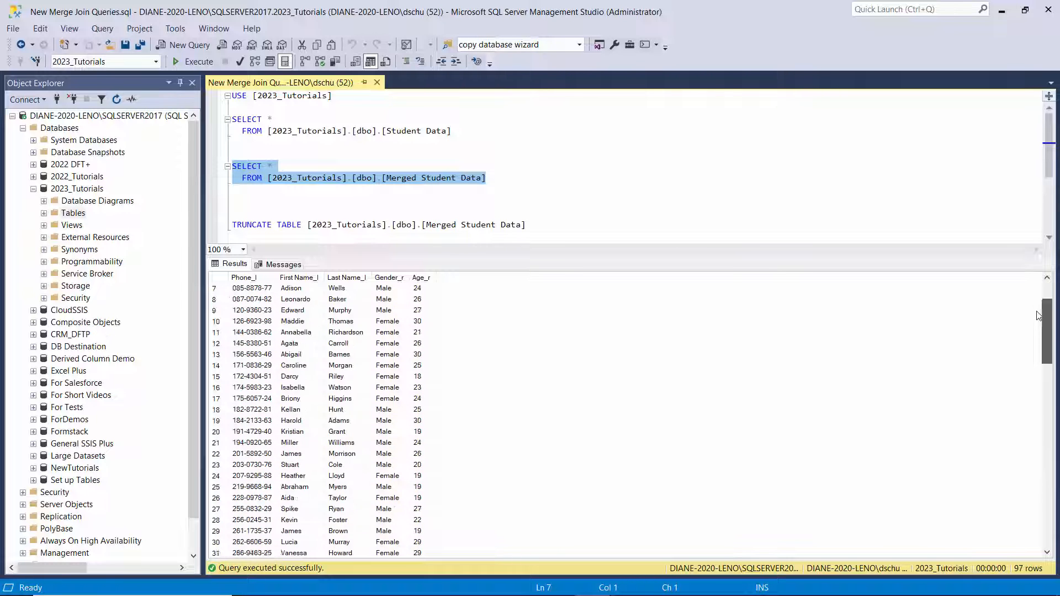